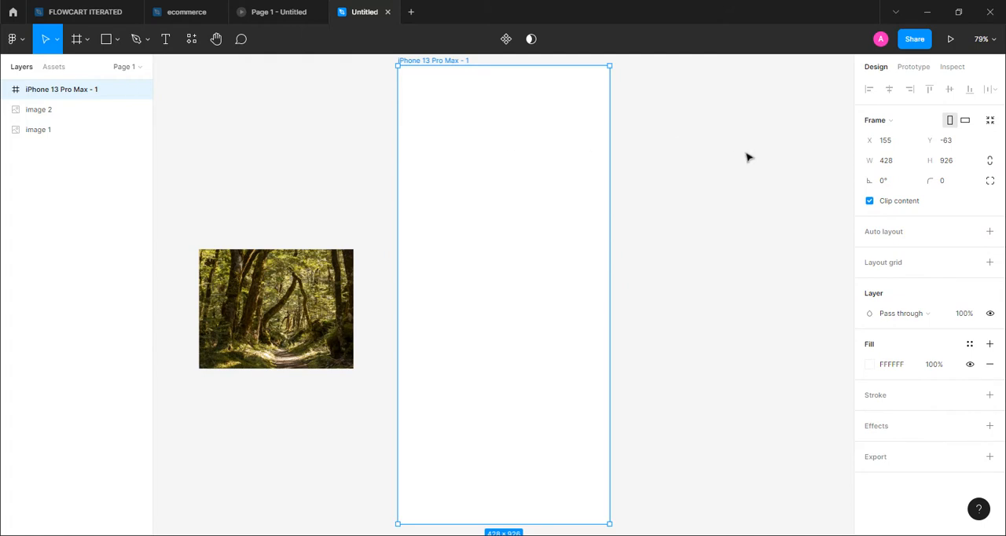
Round the iPhone 13 Pro Max frame's corners to 20 and add a black 1 px inside stroke
{"action": "left_click", "coordinate": [946, 185]}
{"action": "key", "text": "Return"}
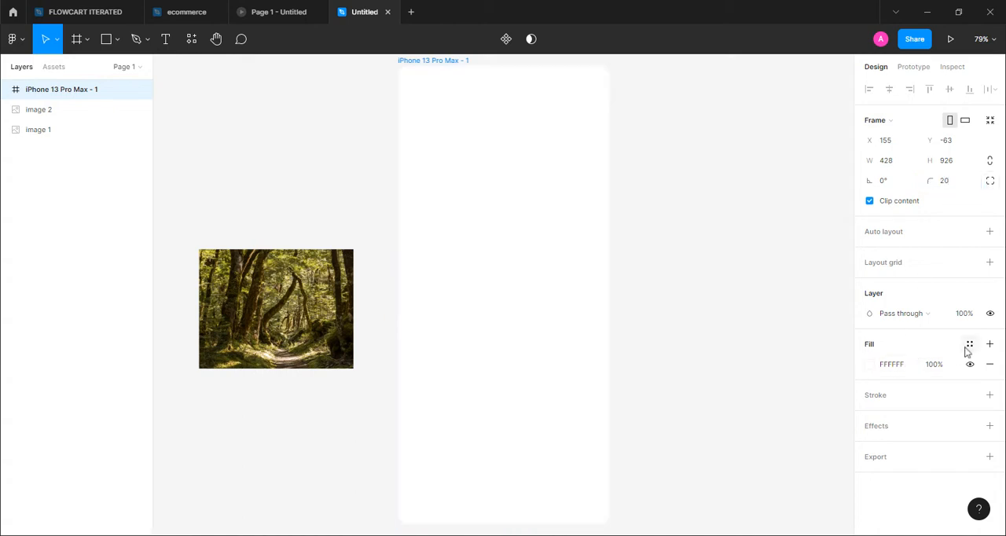
{"action": "left_click", "coordinate": [990, 395]}
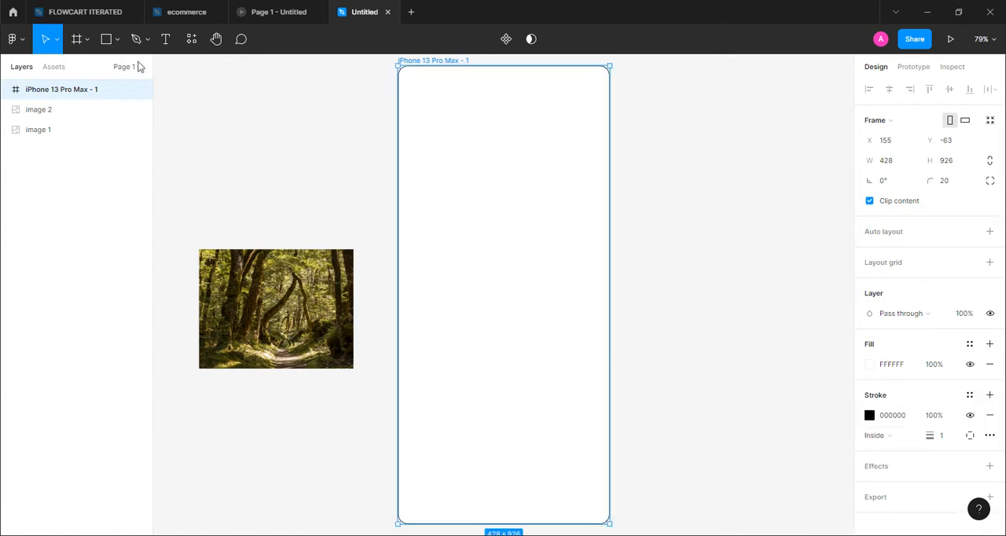
Draw a horizontal rectangle about 377 × 42 in the lower part of the phone frame with a corner radius of 10
{"action": "left_click", "coordinate": [118, 40]}
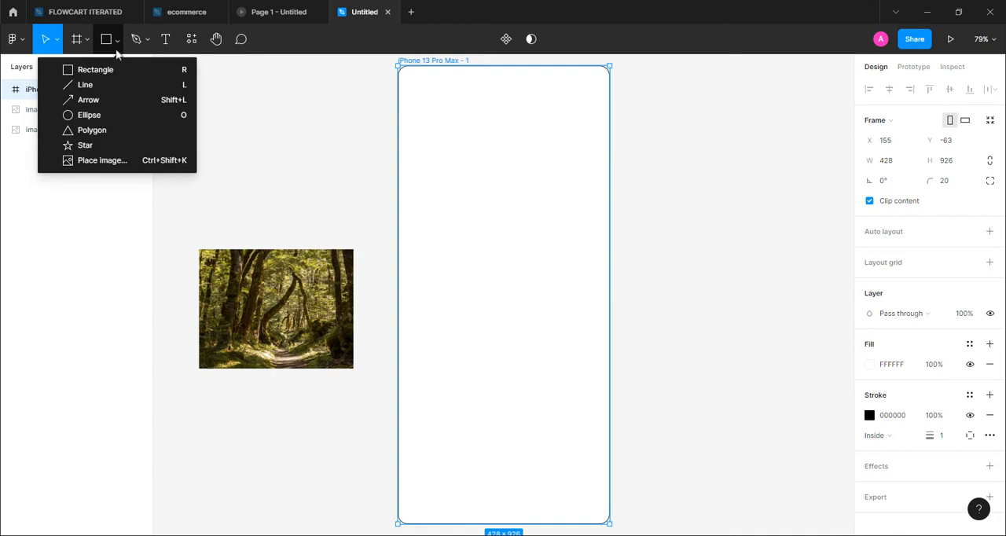
{"action": "left_click", "coordinate": [109, 71]}
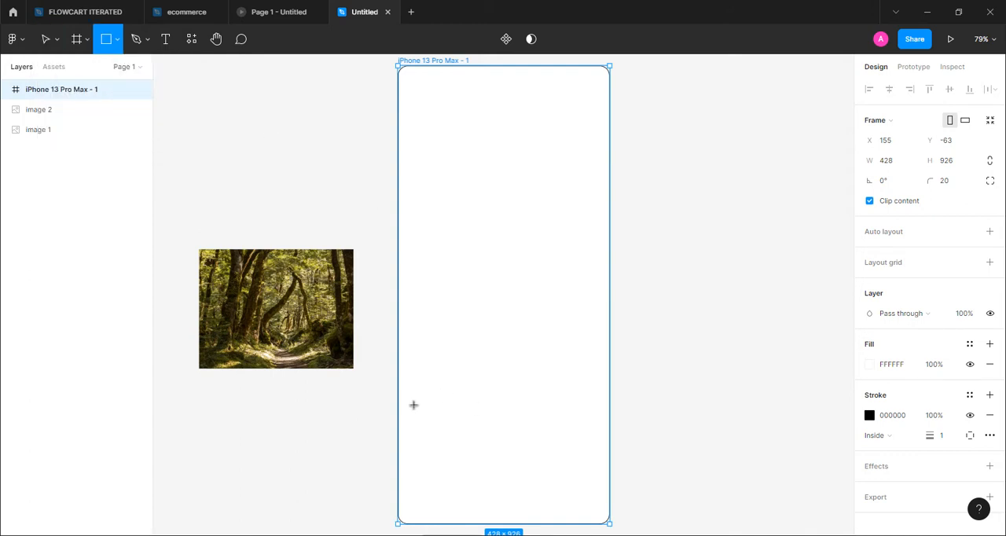
{"action": "mouse_move", "coordinate": [412, 404]}
{"action": "left_mouse_down"}
{"action": "mouse_move", "coordinate": [548, 408]}
{"action": "mouse_move", "coordinate": [600, 426]}
{"action": "left_mouse_up"}
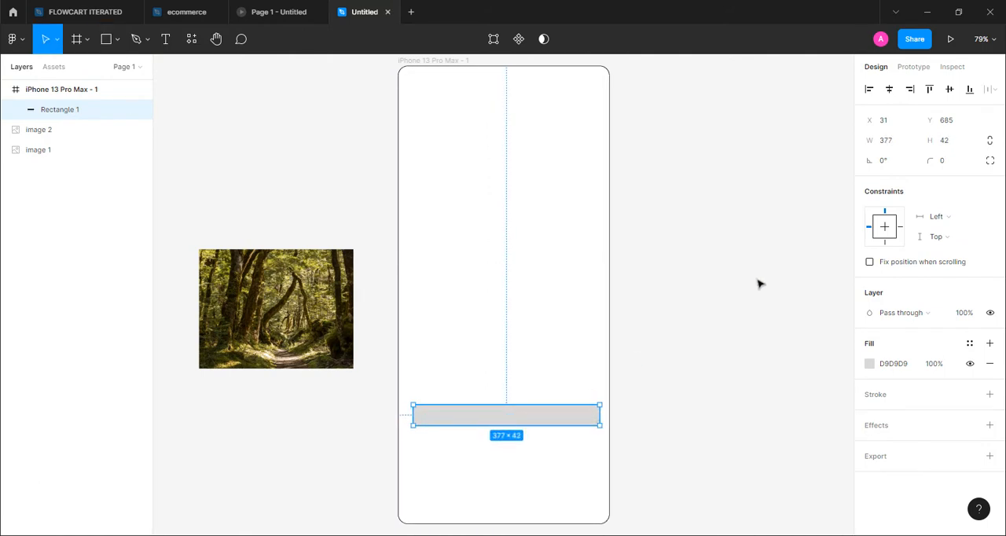
{"action": "left_click", "coordinate": [942, 161]}
{"action": "left_click", "coordinate": [773, 269]}
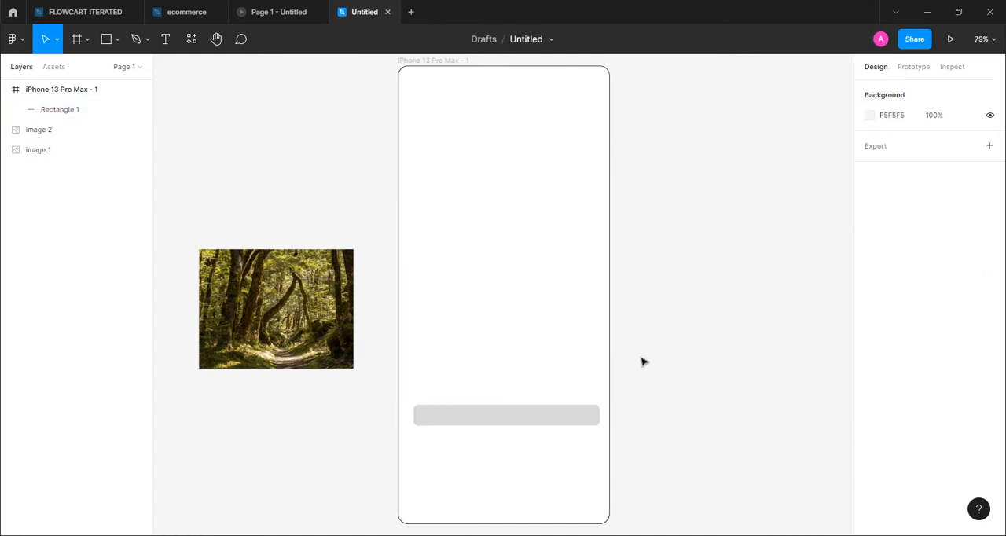
Duplicate the light bar below itself, enlarge the copy to about 59 high and fill it with dark grey 595353
{"action": "left_click", "coordinate": [498, 420]}
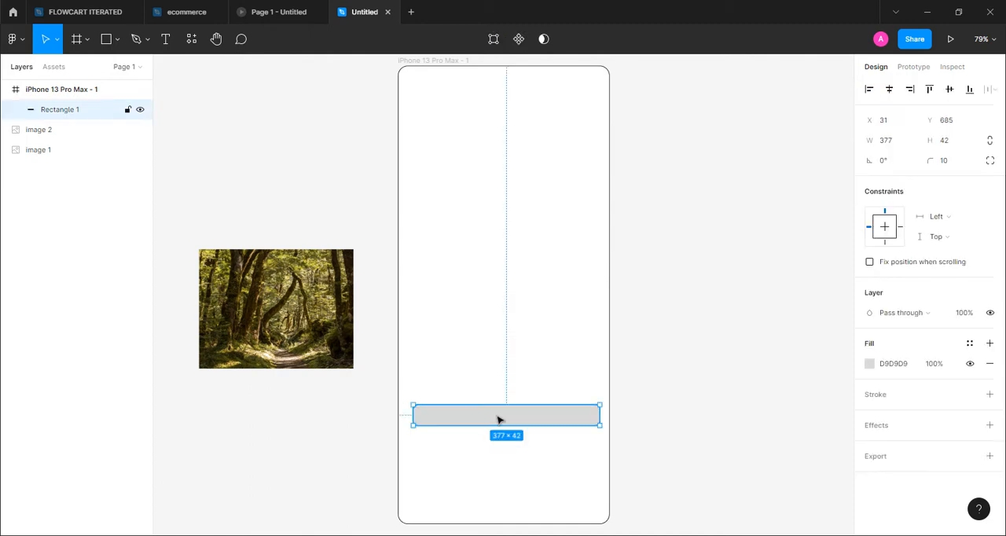
{"action": "key", "text": "ctrl+d"}
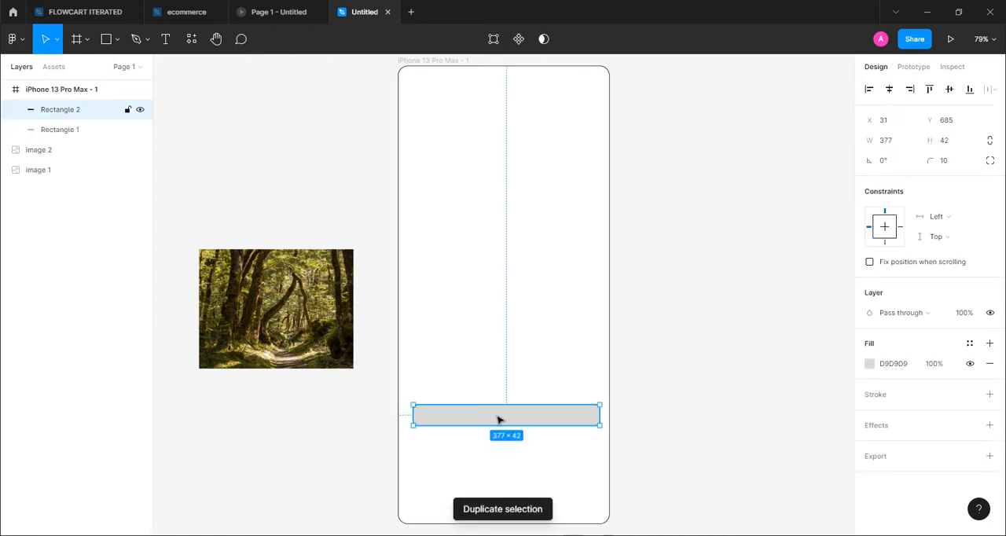
{"action": "mouse_move", "coordinate": [498, 420]}
{"action": "left_mouse_down"}
{"action": "mouse_move", "coordinate": [498, 455]}
{"action": "mouse_move", "coordinate": [499, 433]}
{"action": "left_mouse_up"}
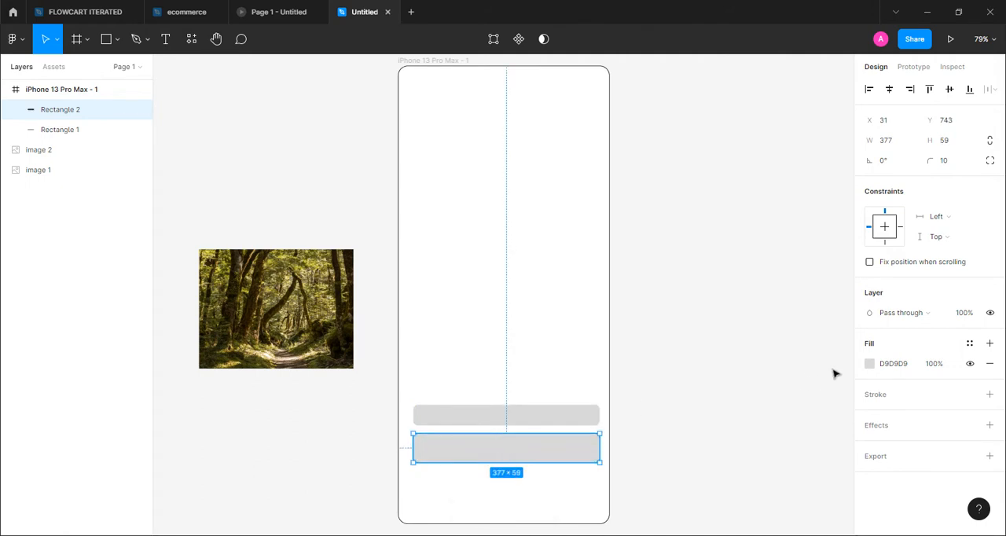
{"action": "left_click", "coordinate": [870, 364]}
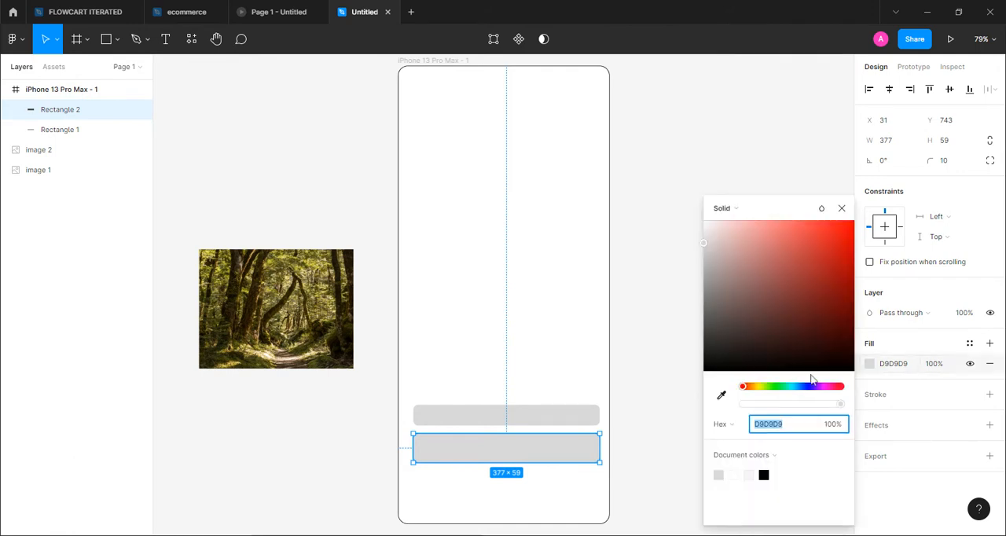
{"action": "left_click", "coordinate": [714, 318]}
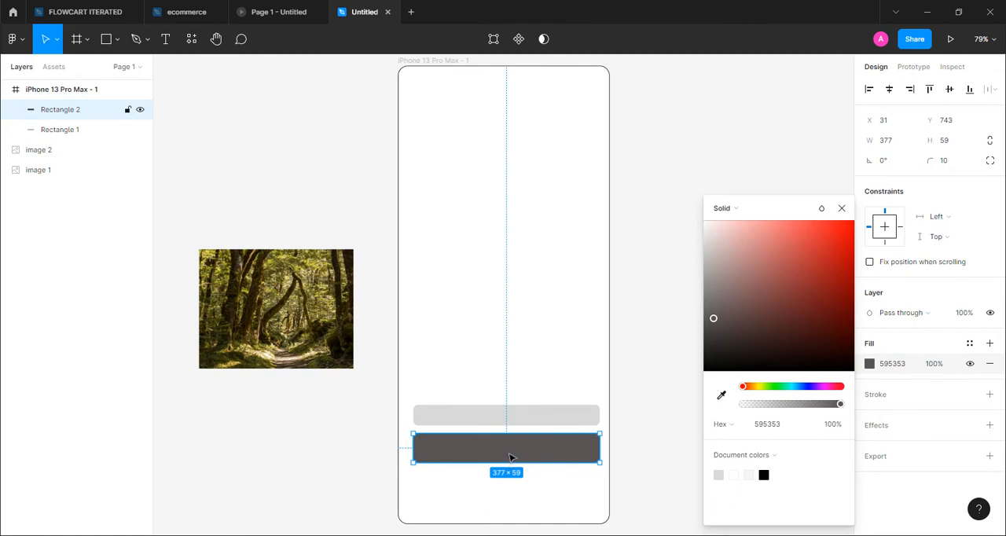
Move the dark grey bar up onto the light bar, centred vertically on it, and send it to the back
{"action": "left_click_drag", "start_coordinate": [509, 457], "coordinate": [509, 425]}
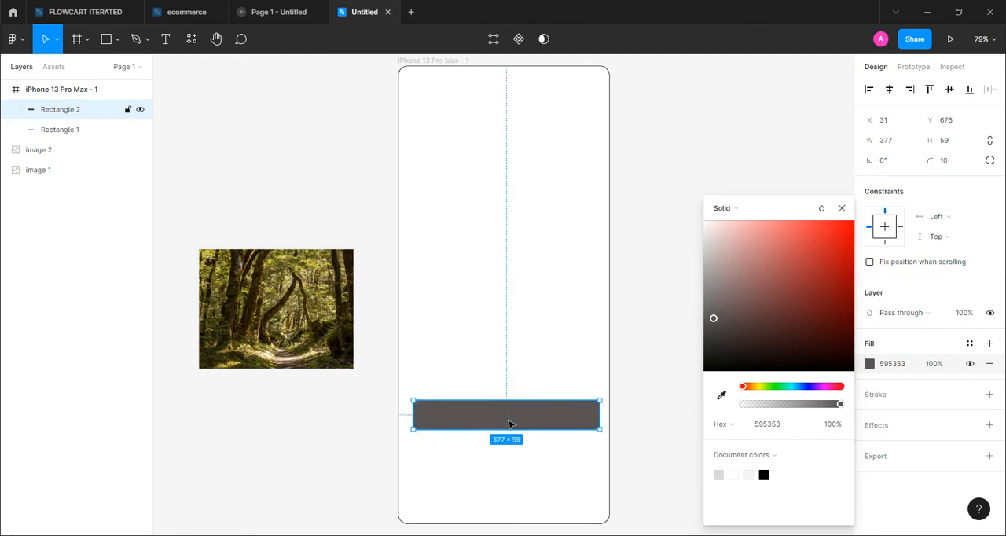
{"action": "right_click", "coordinate": [509, 425]}
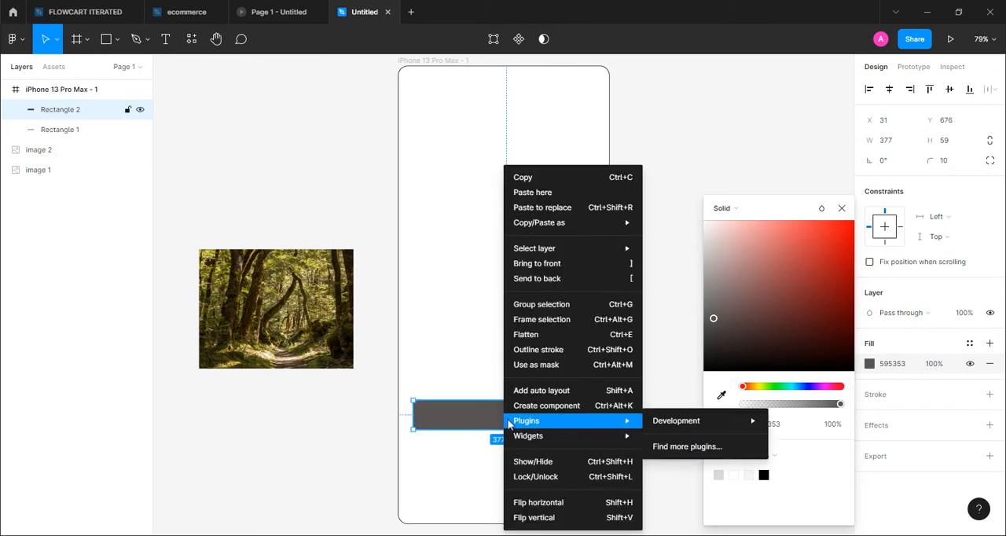
{"action": "left_click", "coordinate": [535, 279]}
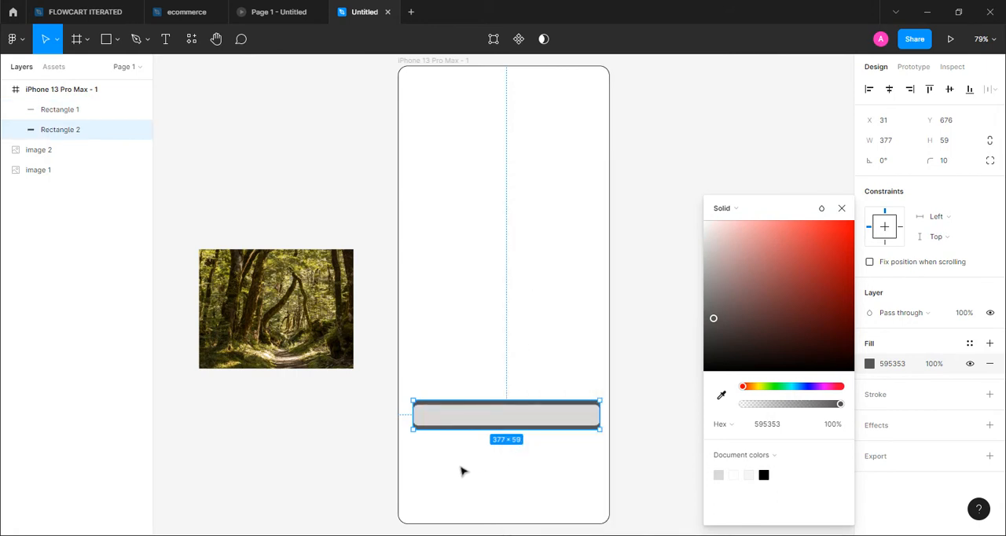
Place a new 100 × 100 rectangle above the bar and set its height to 42 to match the light bar
{"action": "left_click", "coordinate": [116, 41]}
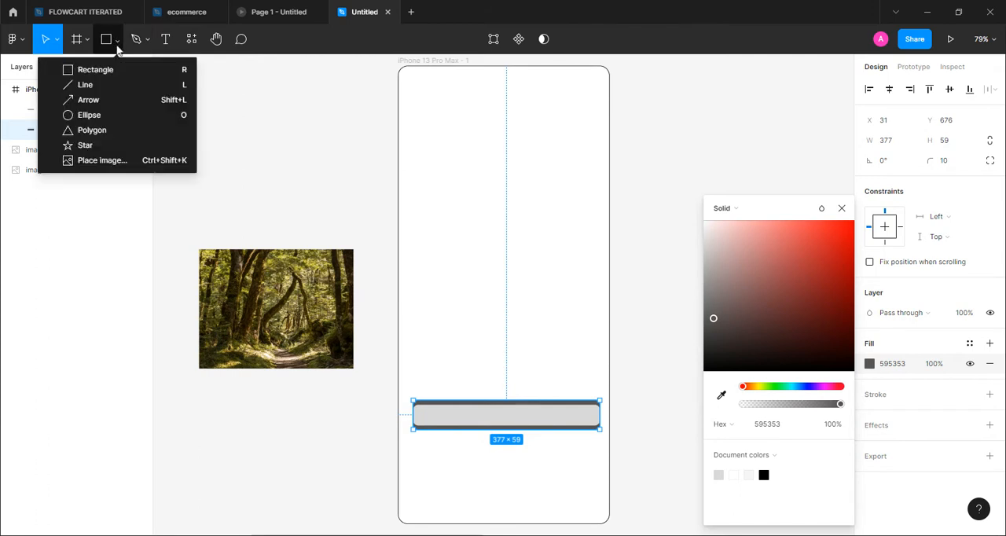
{"action": "left_click", "coordinate": [103, 70]}
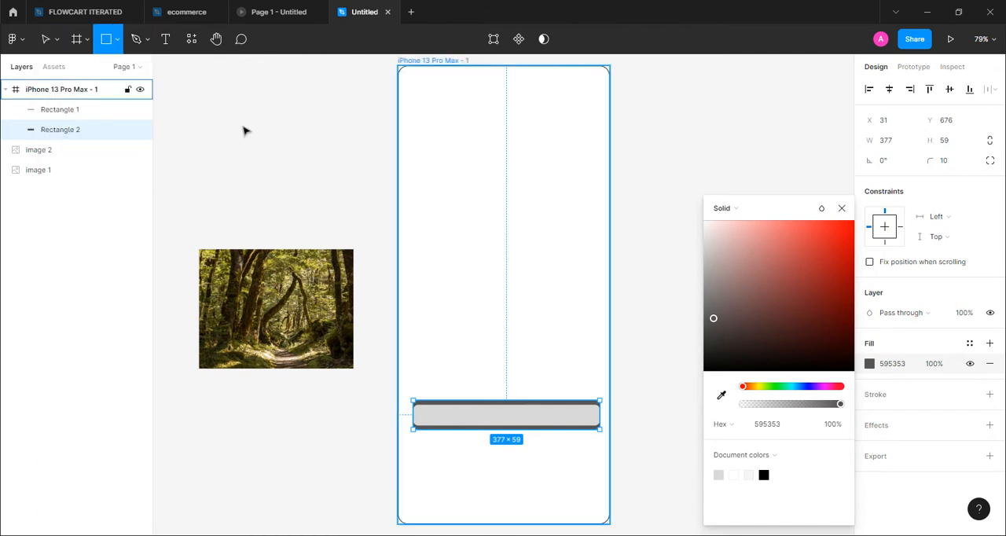
{"action": "left_click", "coordinate": [435, 310]}
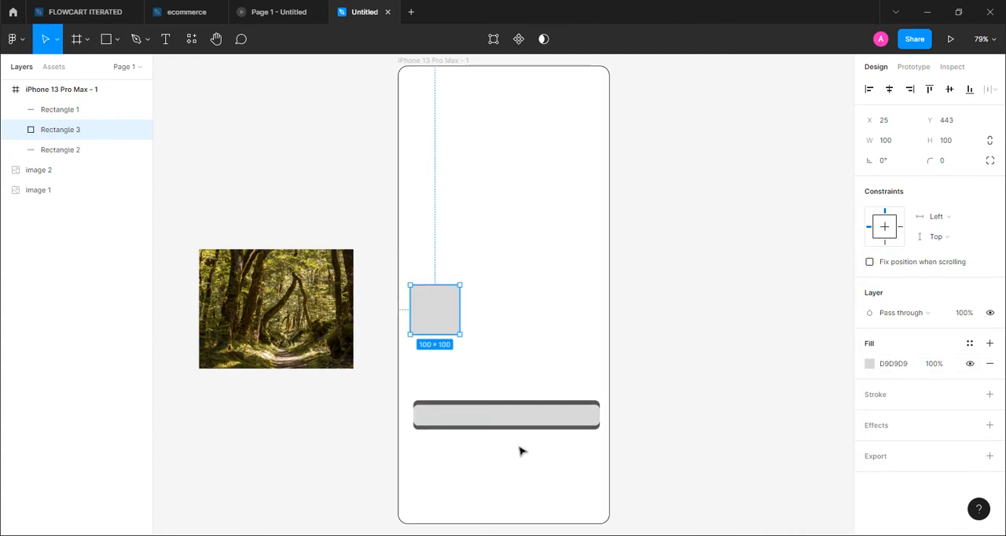
{"action": "left_click", "coordinate": [510, 422]}
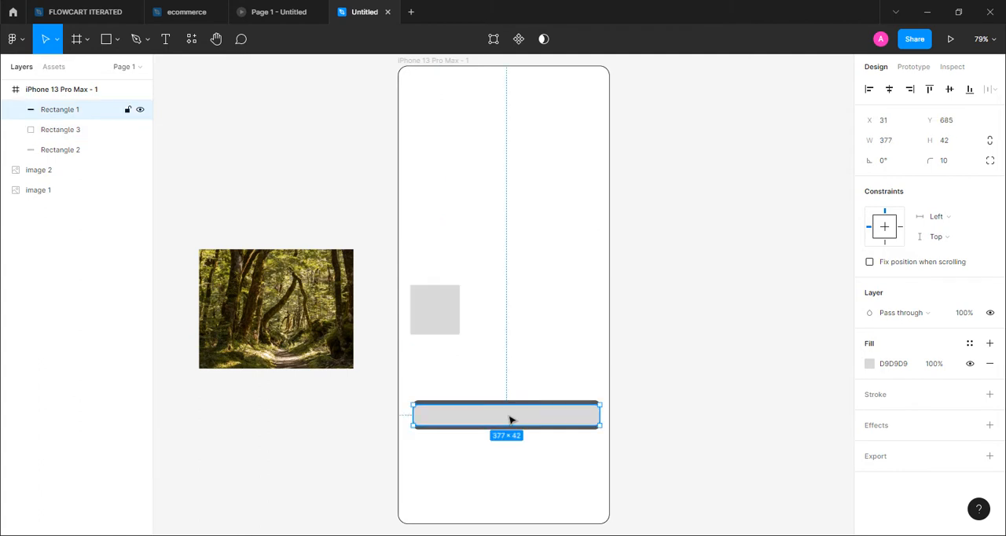
{"action": "left_click", "coordinate": [438, 313]}
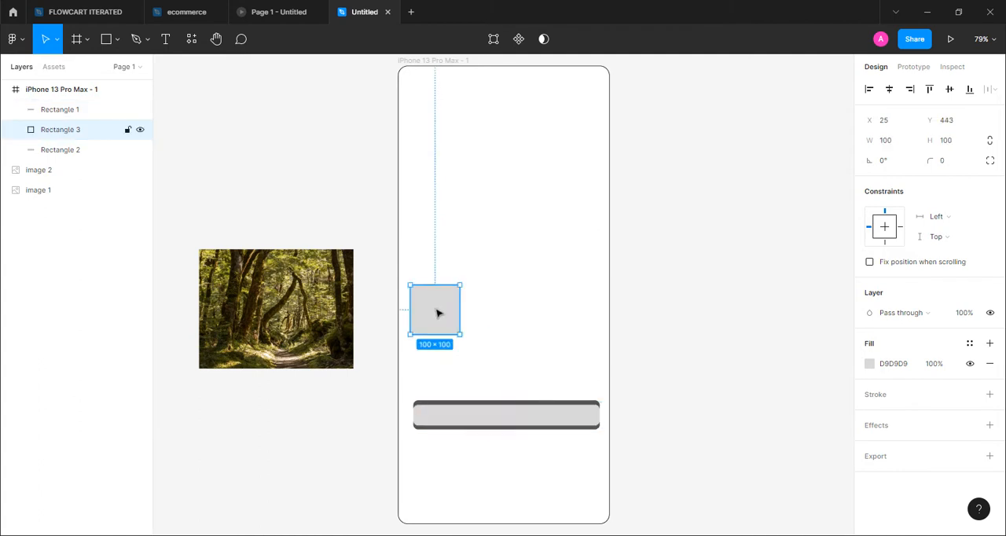
{"action": "left_click", "coordinate": [952, 140]}
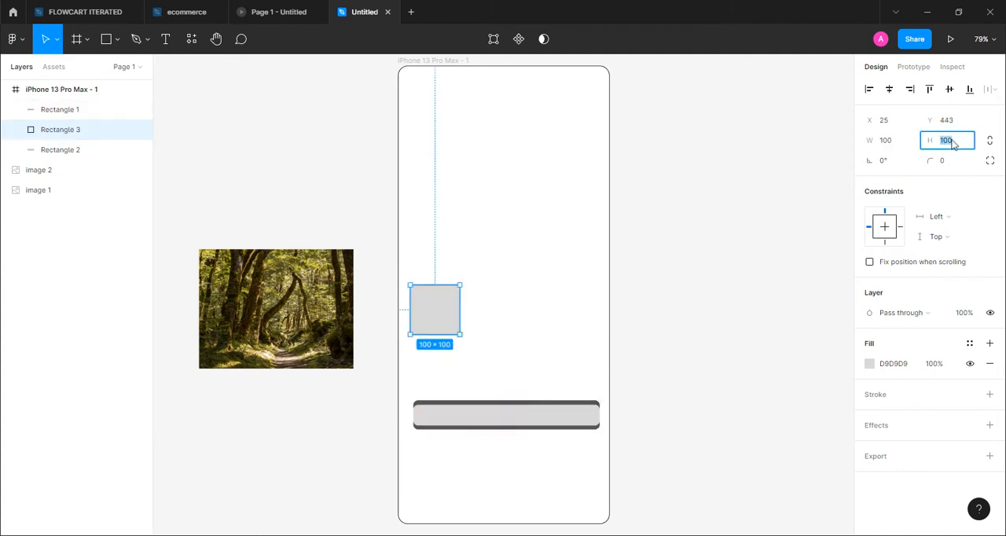
{"action": "type", "text": "42"}
{"action": "left_click", "coordinate": [721, 227]}
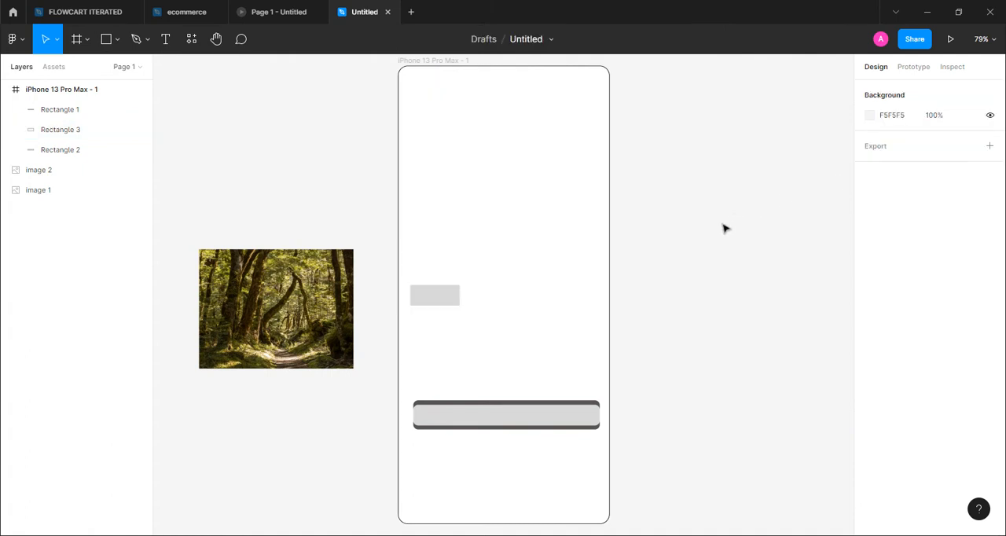
Give the small rectangle above the bar a corner radius of 10 and a mid-grey 797676 fill
{"action": "left_click", "coordinate": [448, 301]}
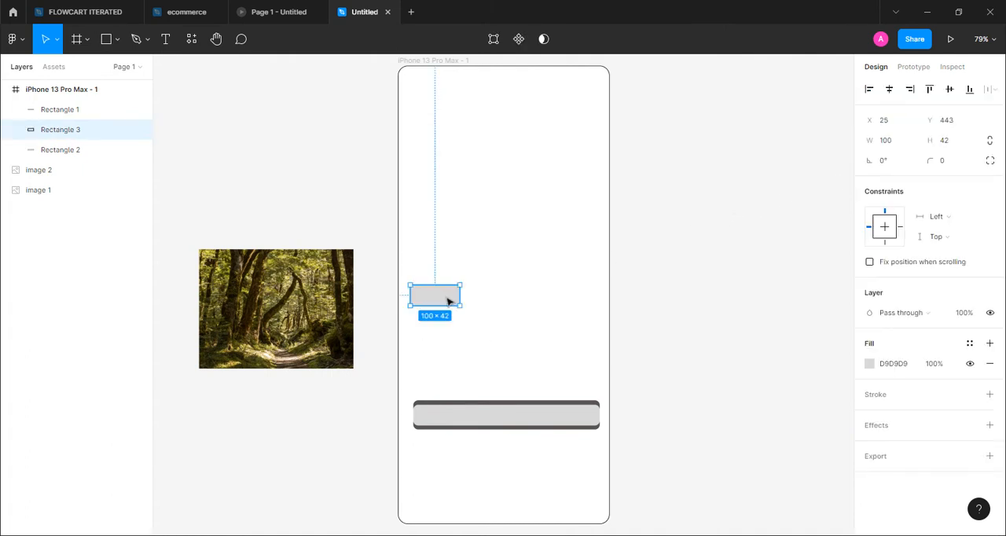
{"action": "left_click", "coordinate": [943, 161]}
{"action": "type", "text": "10"}
{"action": "key", "text": "Return"}
{"action": "left_click", "coordinate": [870, 364]}
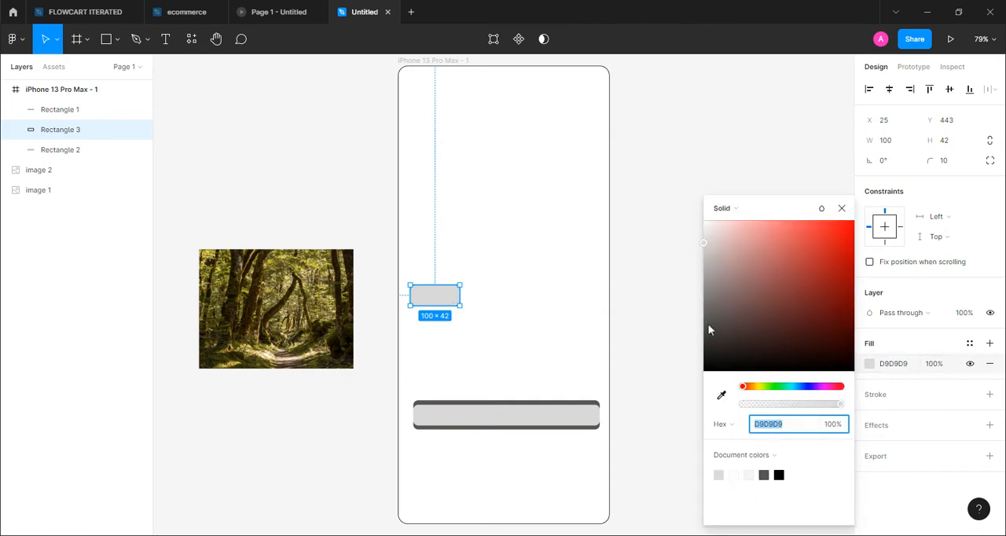
{"action": "left_click", "coordinate": [707, 302]}
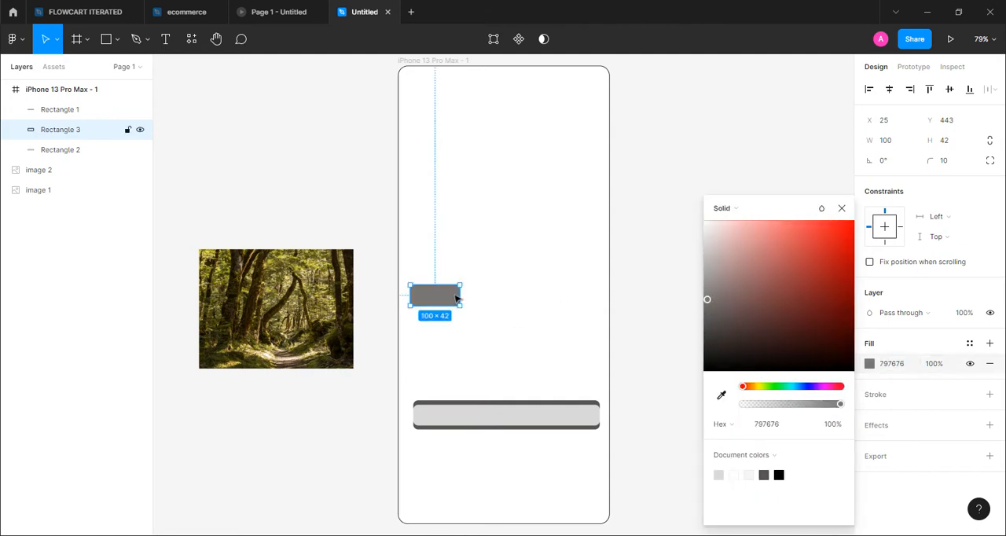
Narrow the mid-grey rectangle to 30 wide, bring it to the front and place it at the light bar's left end
{"action": "left_click_drag", "start_coordinate": [461, 293], "coordinate": [430, 418]}
{"action": "right_click", "coordinate": [430, 418]}
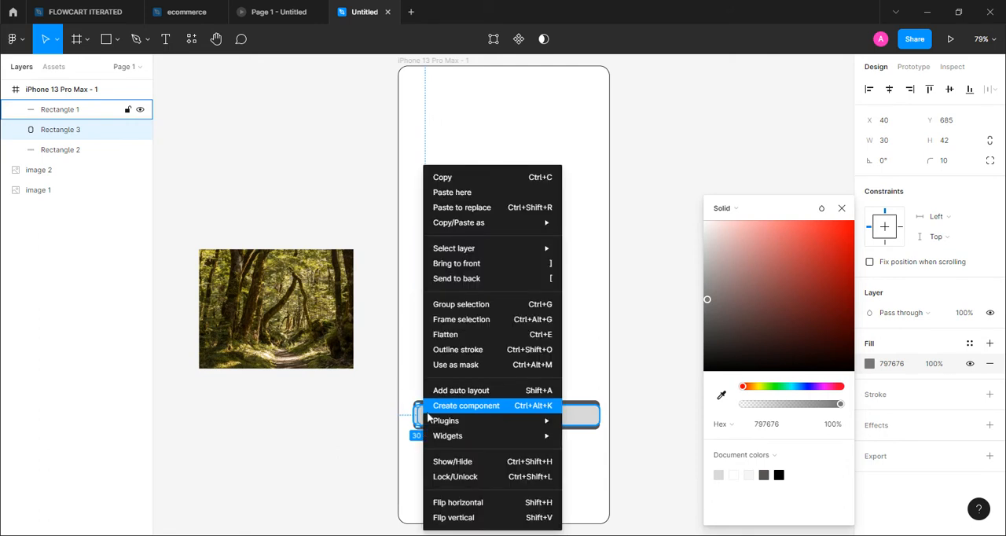
{"action": "left_click", "coordinate": [461, 264]}
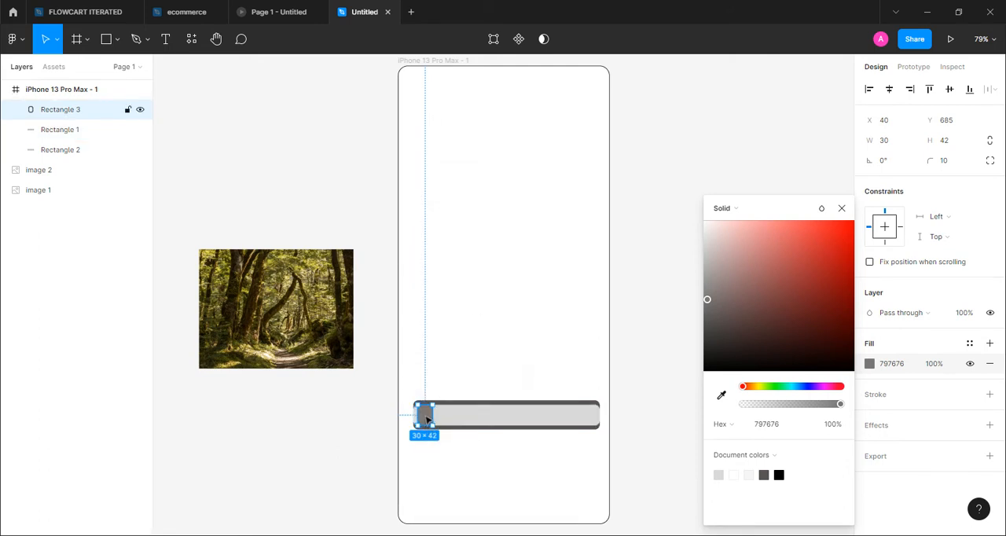
{"action": "left_click", "coordinate": [462, 336]}
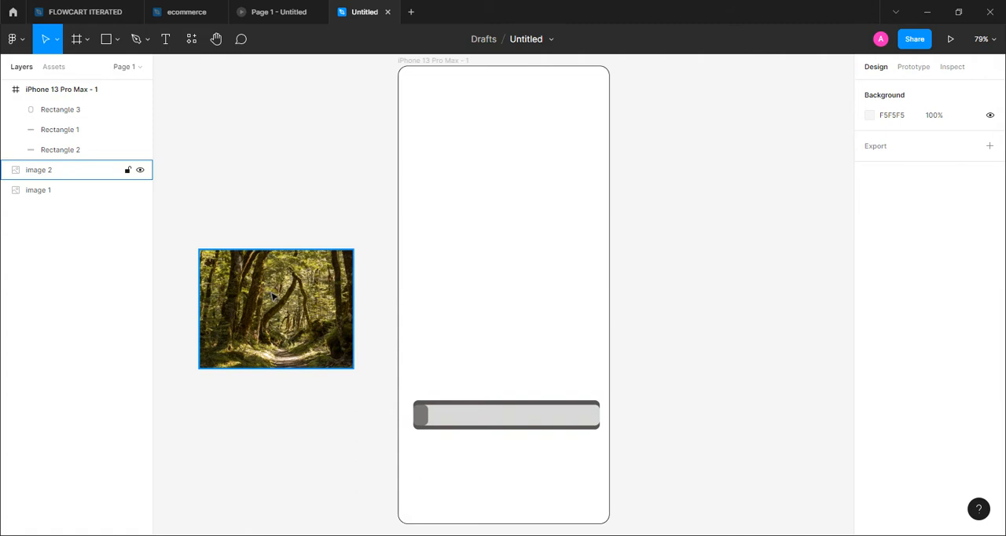
Move the forest image into the upper half of the phone frame and widen it on both sides to about 368 × 241
{"action": "left_click_drag", "start_coordinate": [273, 296], "coordinate": [497, 207]}
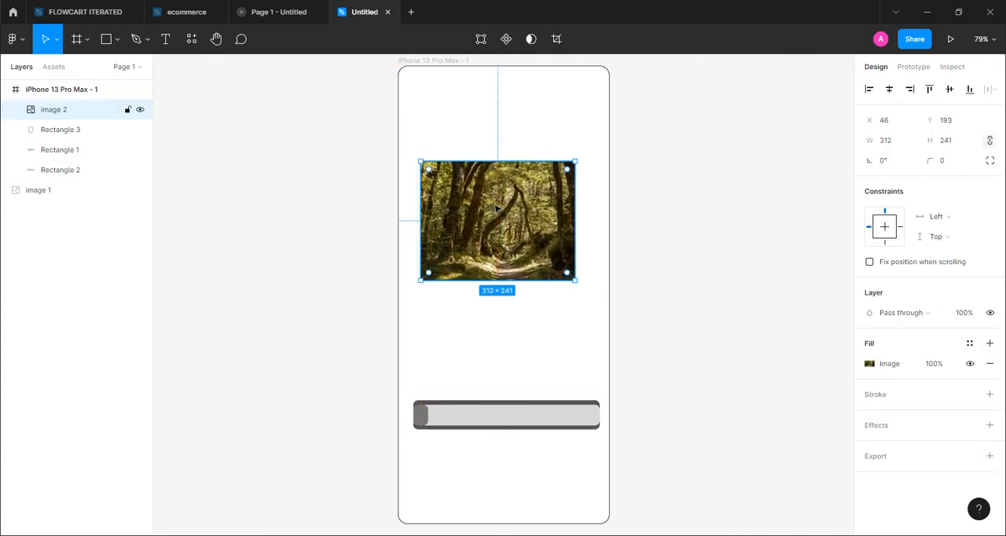
{"action": "left_click_drag", "start_coordinate": [577, 210], "coordinate": [595, 209]}
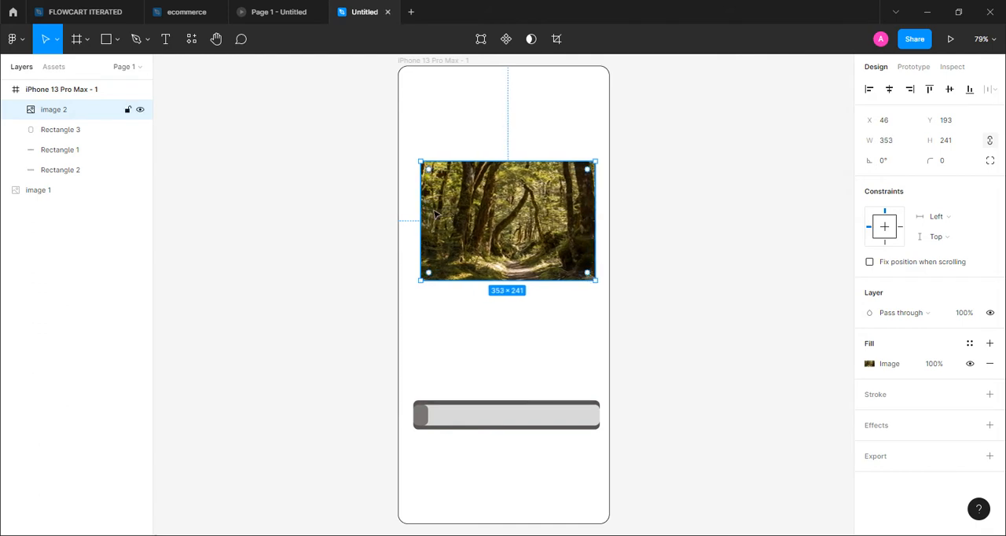
{"action": "left_click_drag", "start_coordinate": [419, 209], "coordinate": [412, 208]}
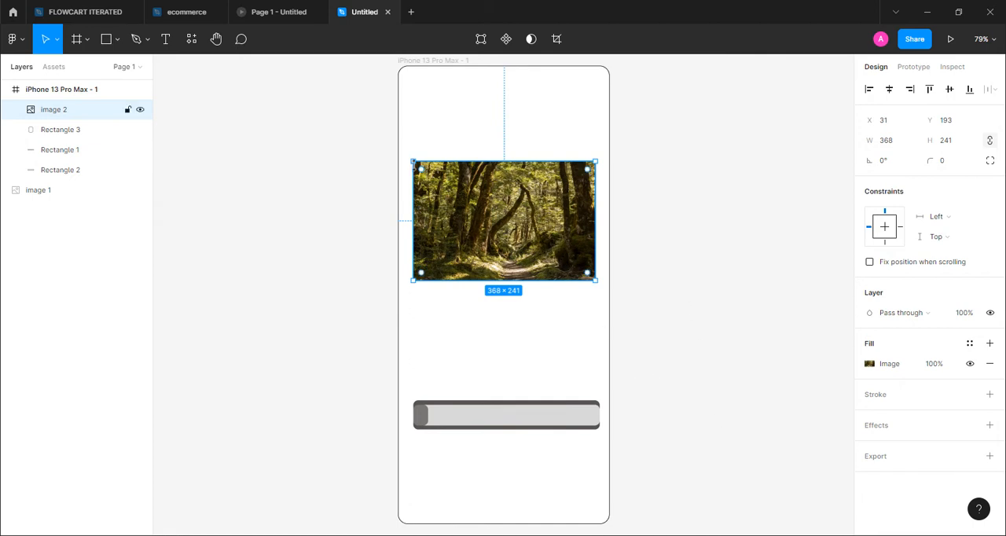
Add the text "Loading" just above the left part of the bar
{"action": "left_click", "coordinate": [166, 42]}
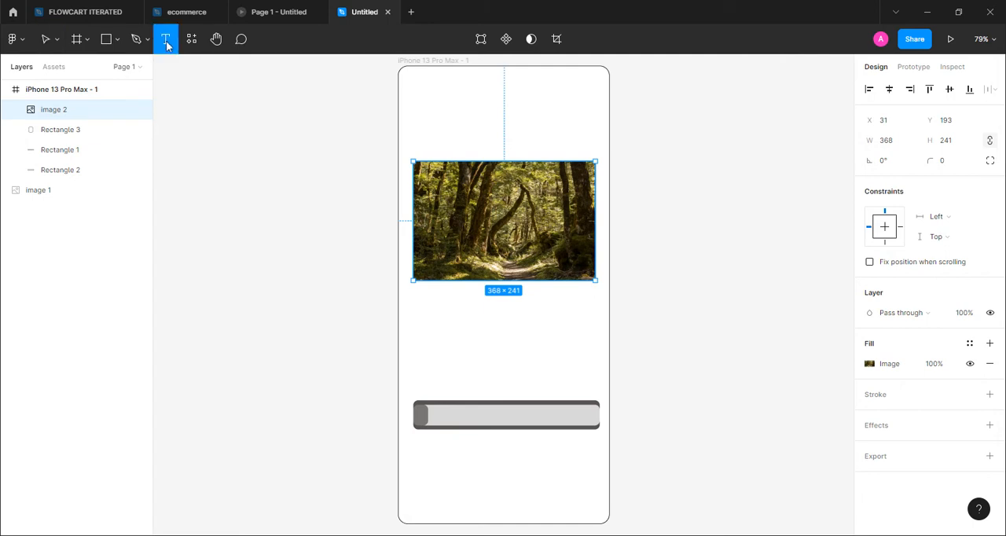
{"action": "left_click", "coordinate": [431, 372]}
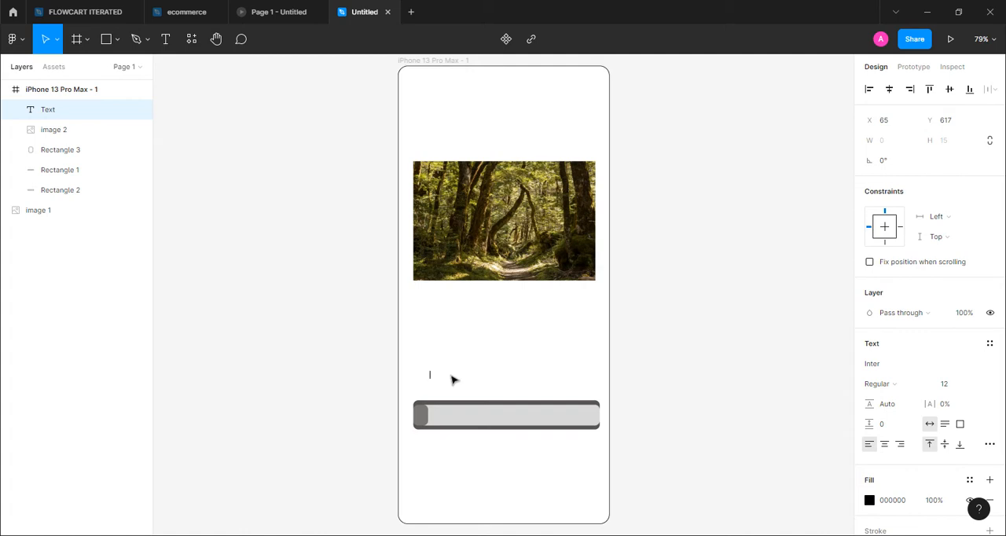
{"action": "type", "text": "LOading"}
{"action": "key", "text": "BackSpace"}
{"action": "key", "text": "BackSpace"}
{"action": "key", "text": "BackSpace"}
{"action": "key", "text": "BackSpace"}
{"action": "key", "text": "BackSpace"}
{"action": "key", "text": "BackSpace"}
{"action": "key", "text": "BackSpace"}
{"action": "type", "text": "Lo"}
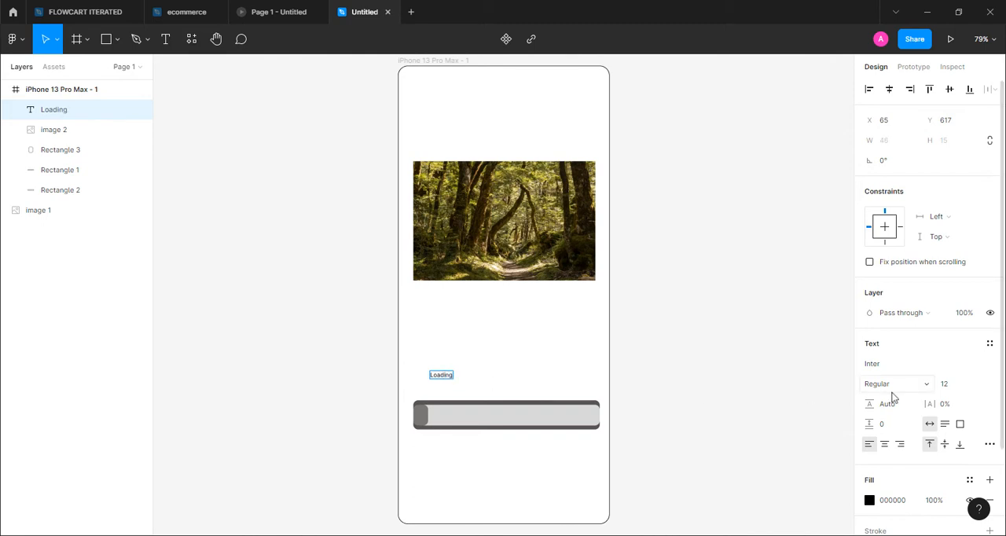
Set the "Loading" text's font weight to Bold and its size to 12
{"action": "left_click", "coordinate": [926, 385]}
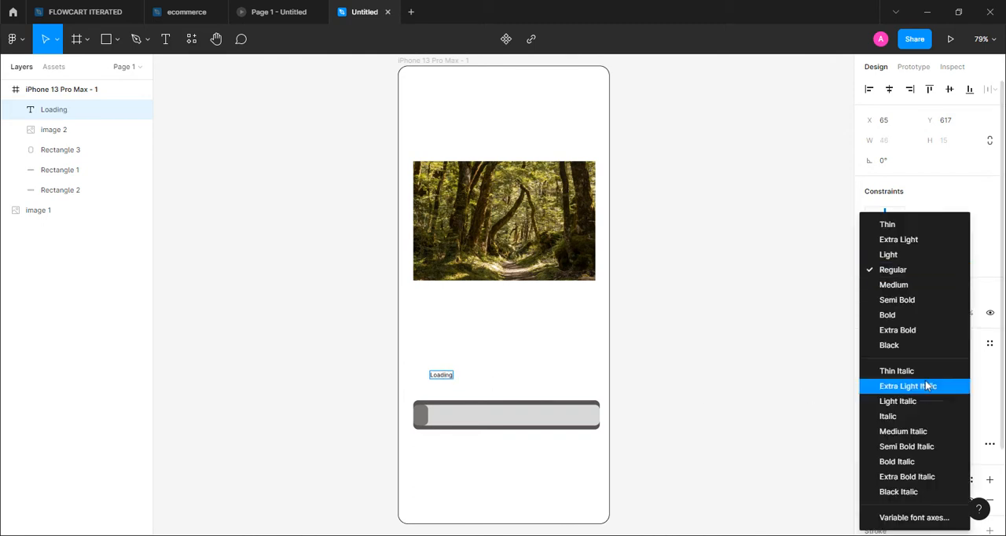
{"action": "left_click", "coordinate": [895, 316]}
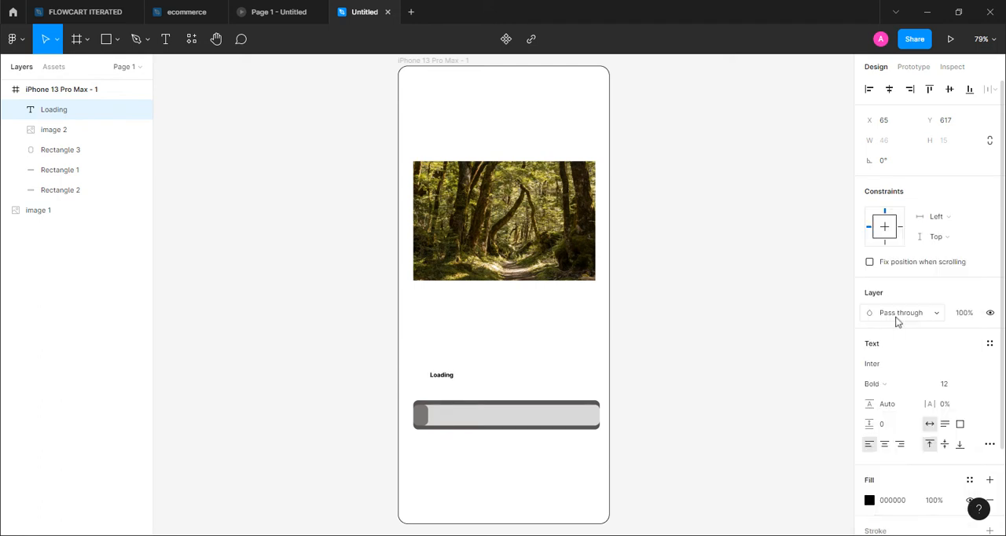
{"action": "left_click", "coordinate": [978, 385]}
{"action": "left_click", "coordinate": [958, 382]}
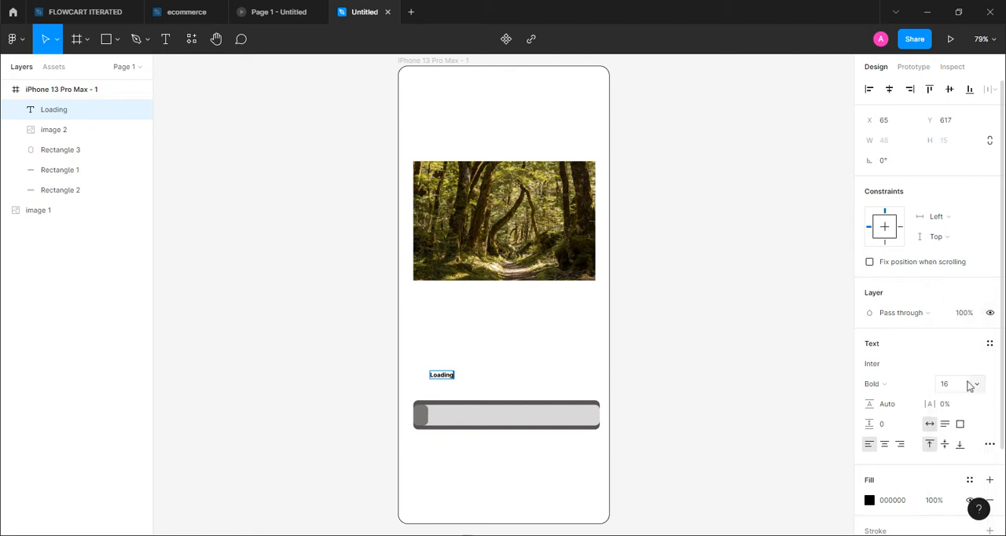
Set the "Loading" text size to 16 and align it directly above the bar's left end at X 31, Y 639
{"action": "left_click", "coordinate": [448, 391]}
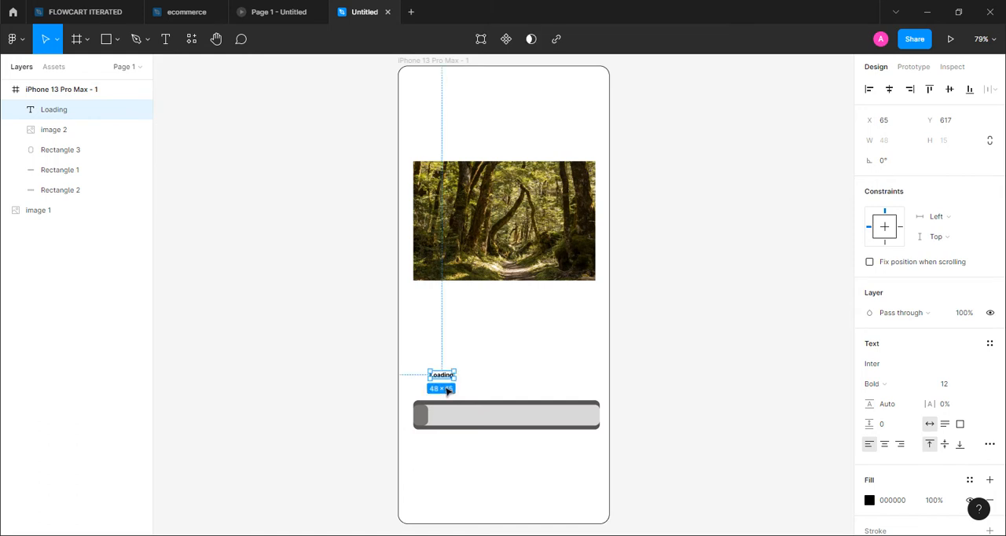
{"action": "left_click", "coordinate": [977, 389]}
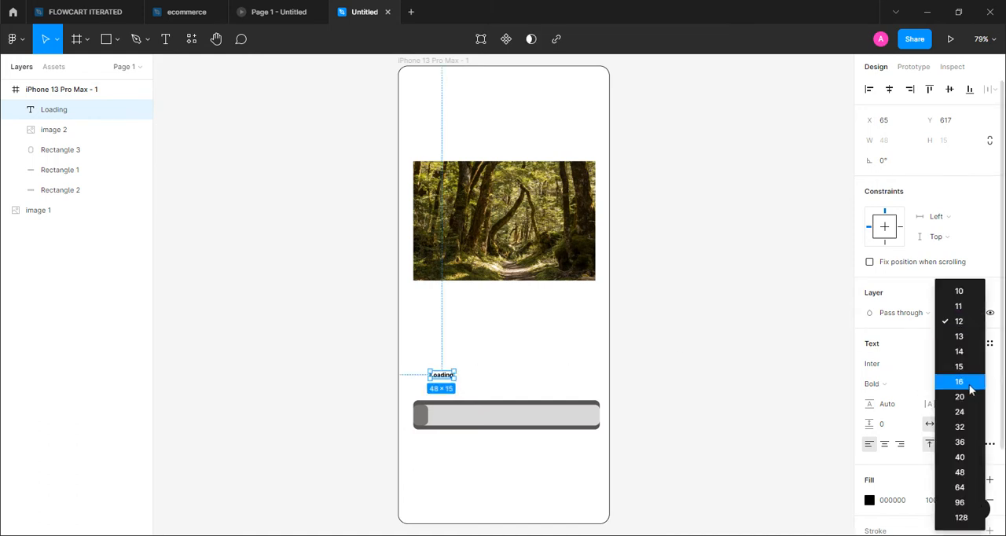
{"action": "left_click", "coordinate": [973, 384]}
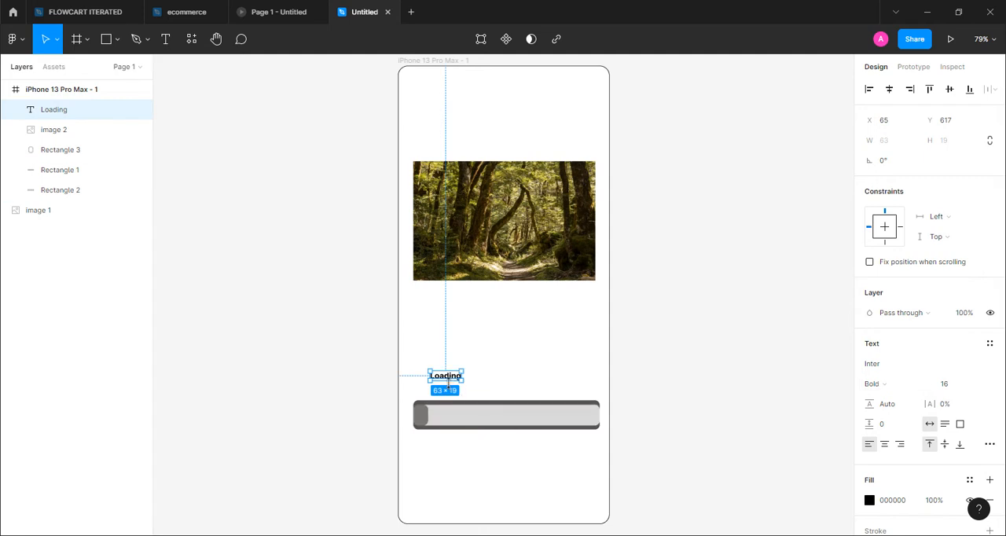
{"action": "left_click_drag", "start_coordinate": [451, 379], "coordinate": [433, 392]}
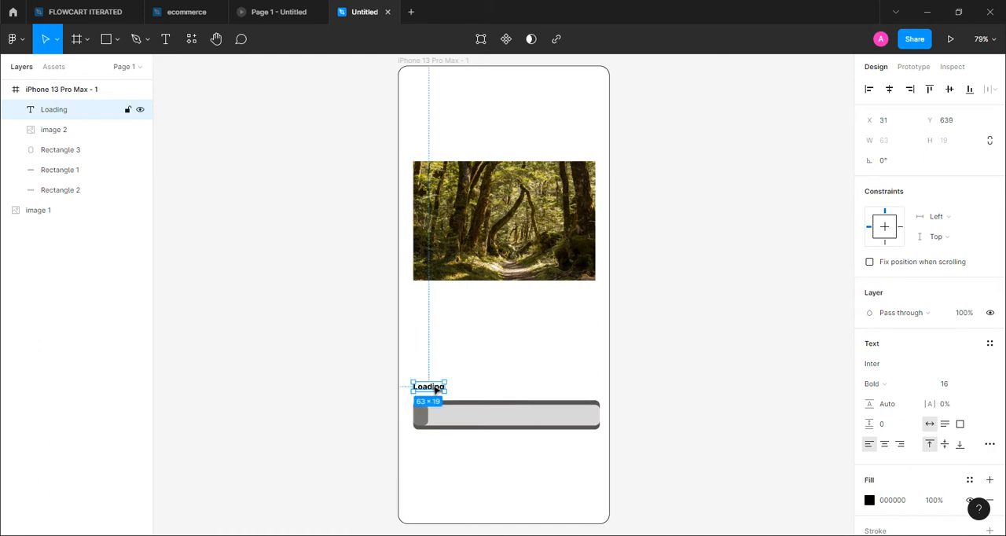
Add a Layer blur effect to the dark rectangle behind the bar and increase its blur amount to form a soft shadow
{"action": "left_click", "coordinate": [477, 405]}
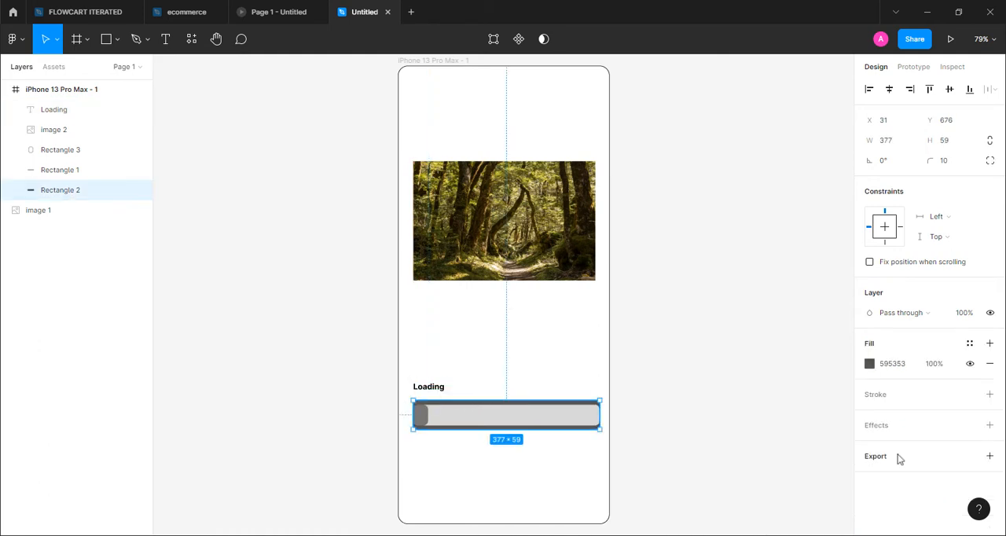
{"action": "left_click", "coordinate": [989, 425]}
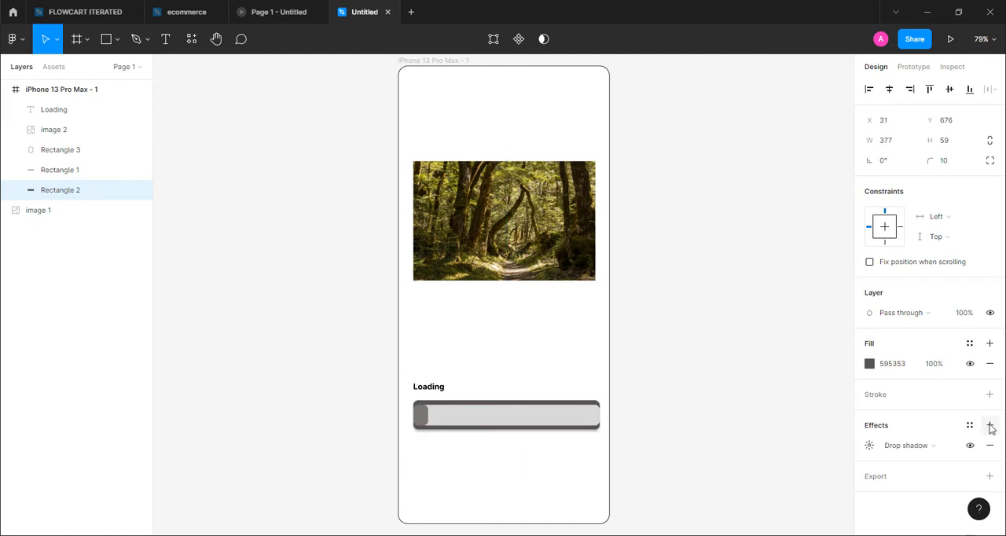
{"action": "left_click", "coordinate": [951, 448]}
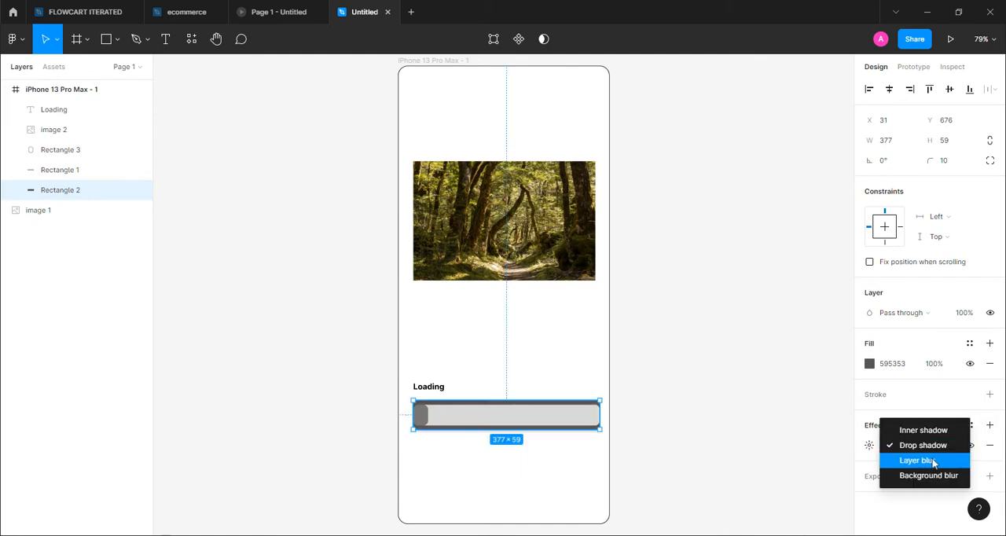
{"action": "left_click", "coordinate": [933, 462]}
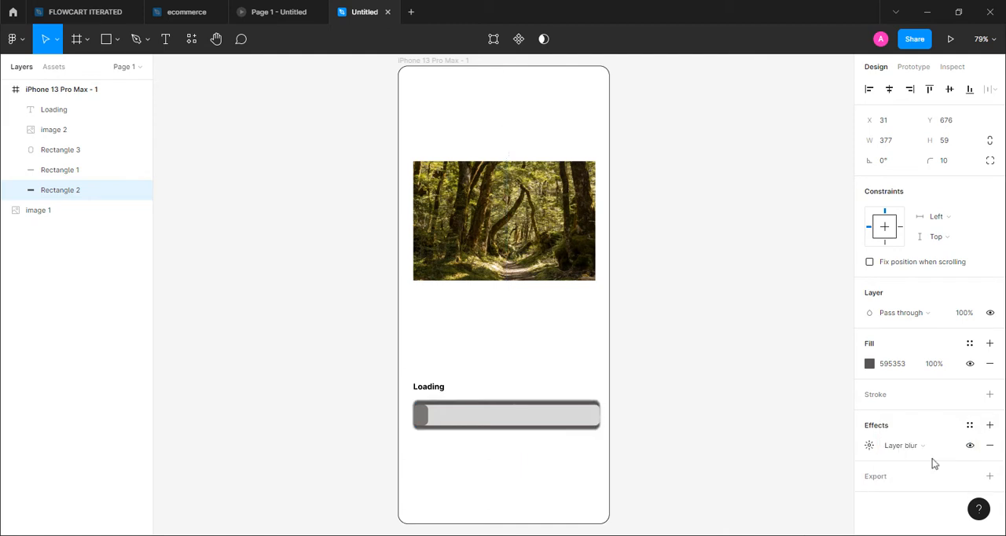
{"action": "left_click", "coordinate": [869, 446]}
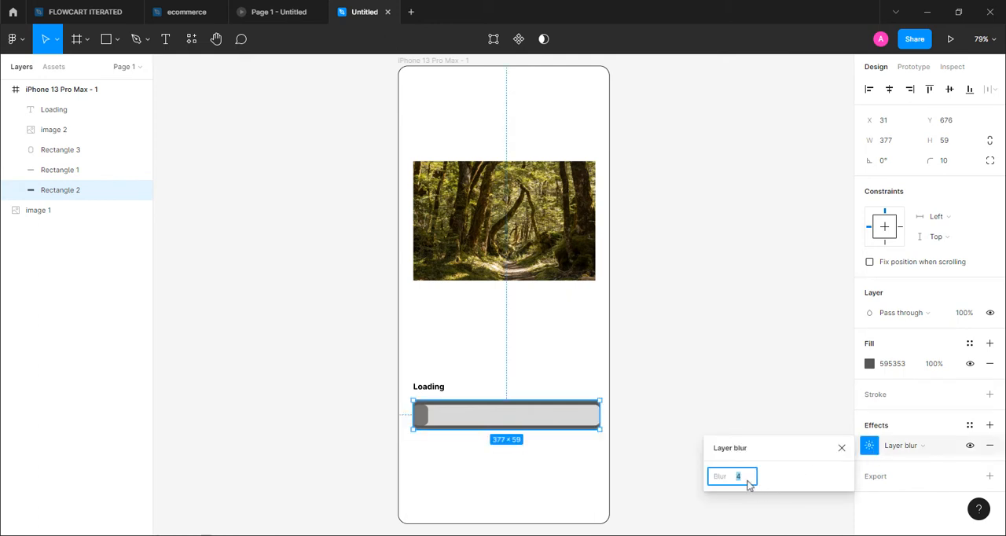
{"action": "type", "text": "2"}
{"action": "left_click", "coordinate": [654, 402]}
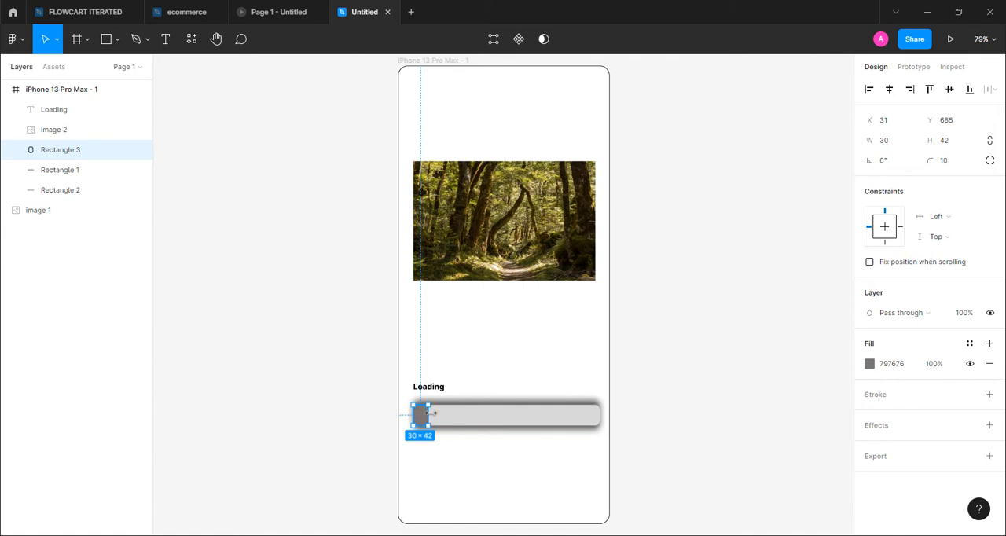
Widen the mid-grey progress rectangle to about 361 so it nearly fills the bar, and duplicate the whole phone frame
{"action": "left_click_drag", "start_coordinate": [428, 415], "coordinate": [593, 413]}
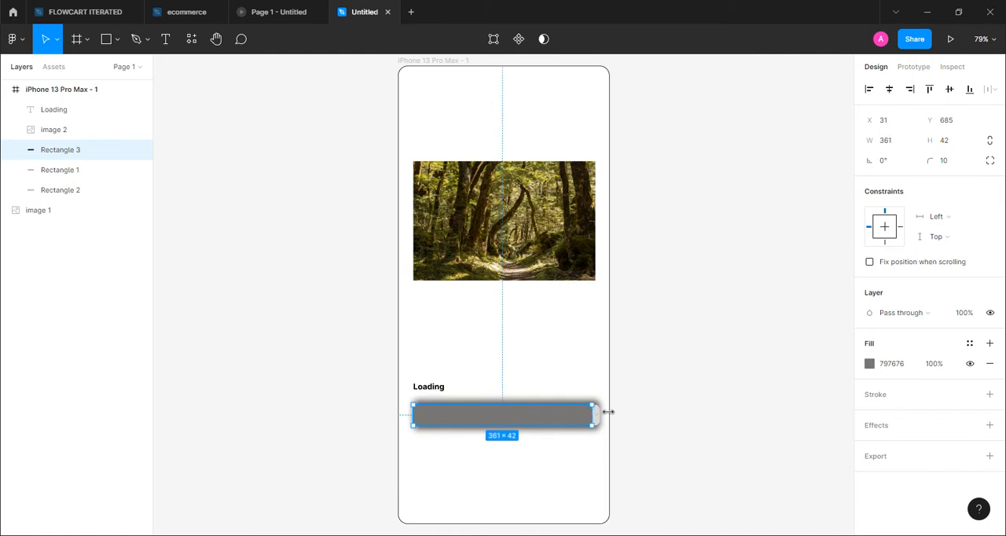
{"action": "left_click", "coordinate": [658, 165]}
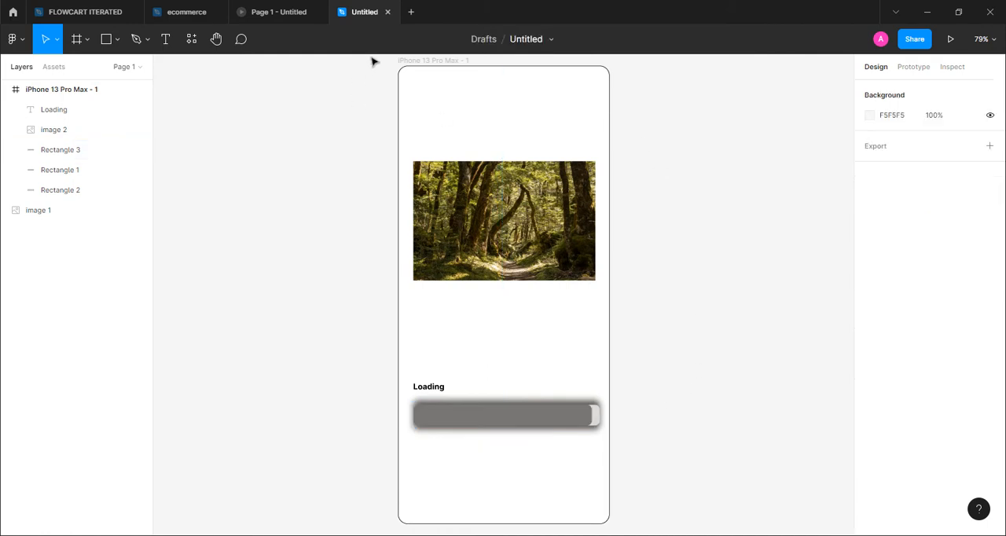
{"action": "left_click", "coordinate": [424, 66]}
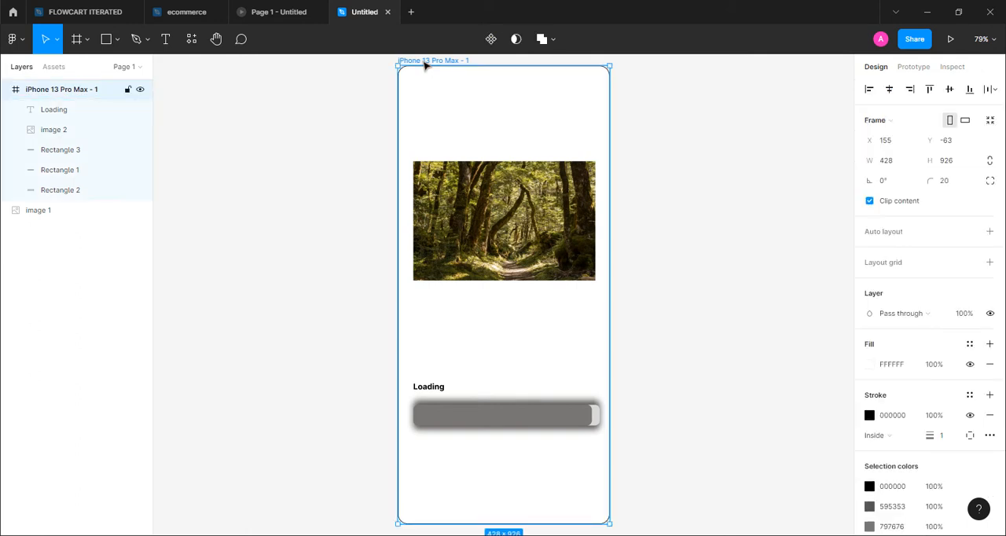
{"action": "key", "text": "ctrl+d"}
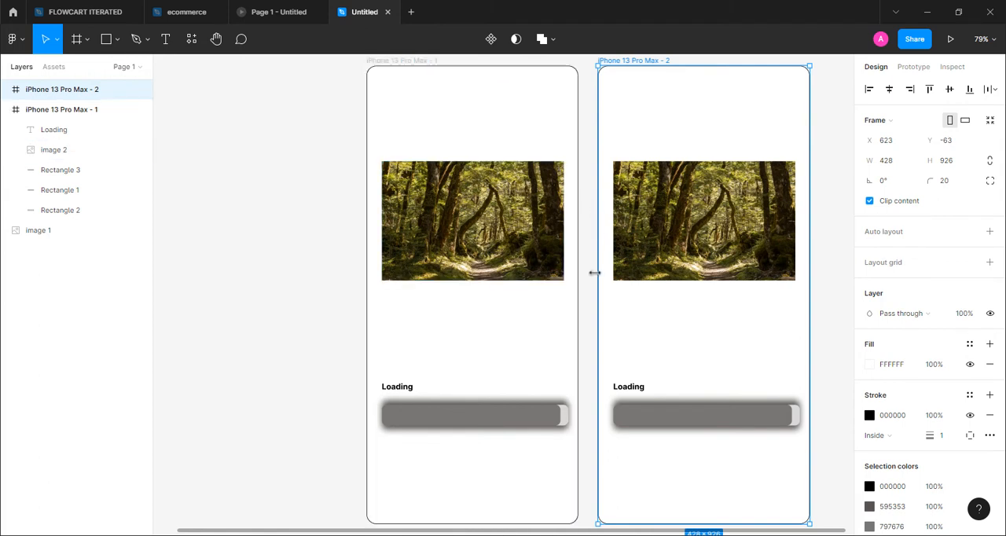
Narrow the mid-grey progress rectangle in the first phone frame to about 14 wide
{"action": "left_click", "coordinate": [561, 415]}
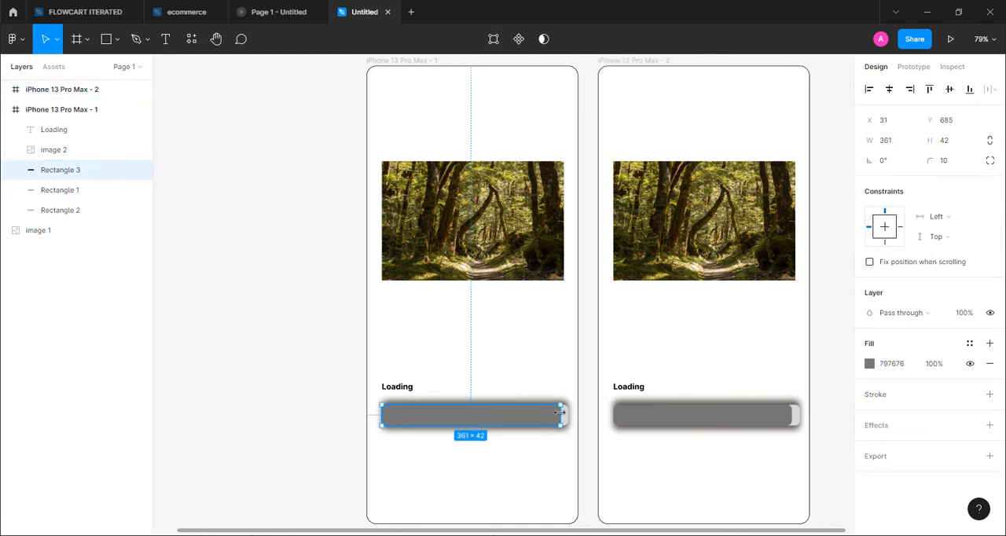
{"action": "left_click_drag", "start_coordinate": [560, 415], "coordinate": [389, 408]}
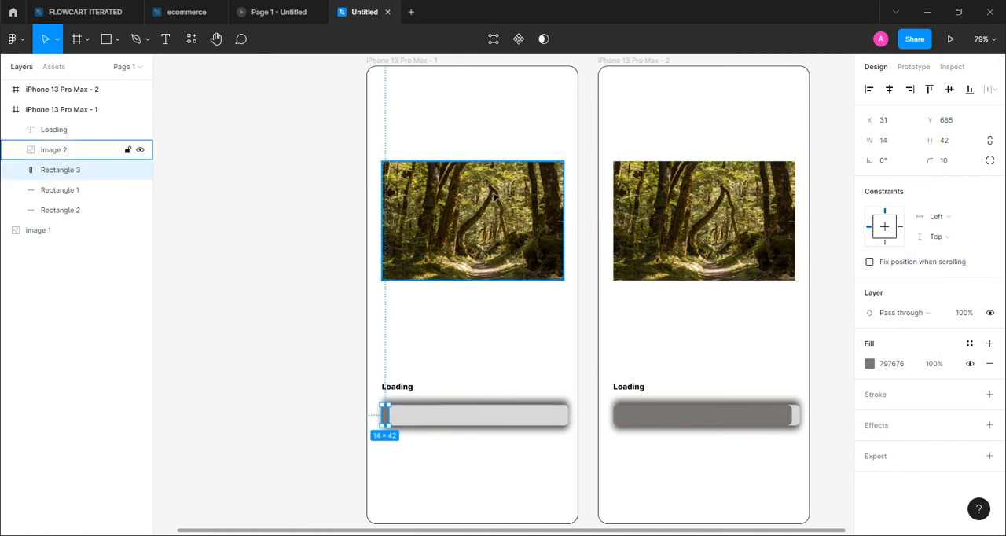
Add a Layer blur effect to the forest image in the first frame and increase it to a heavy blur
{"action": "left_click", "coordinate": [475, 200]}
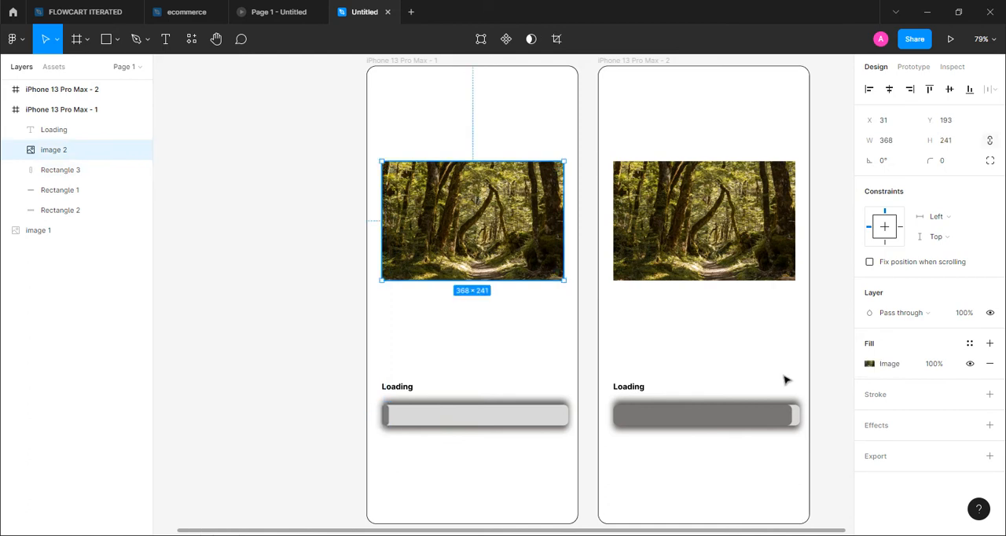
{"action": "left_click", "coordinate": [888, 428]}
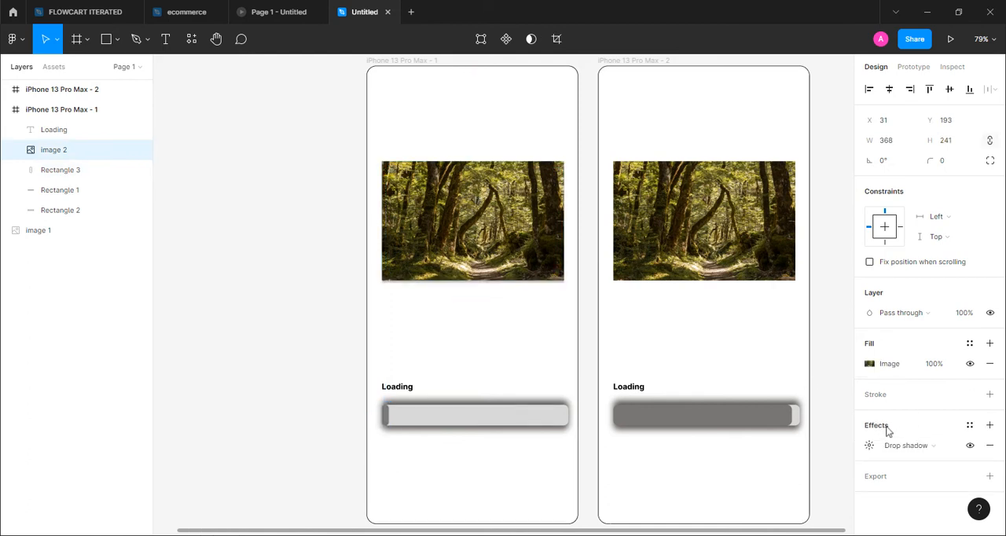
{"action": "left_click", "coordinate": [951, 445]}
{"action": "left_click", "coordinate": [940, 467]}
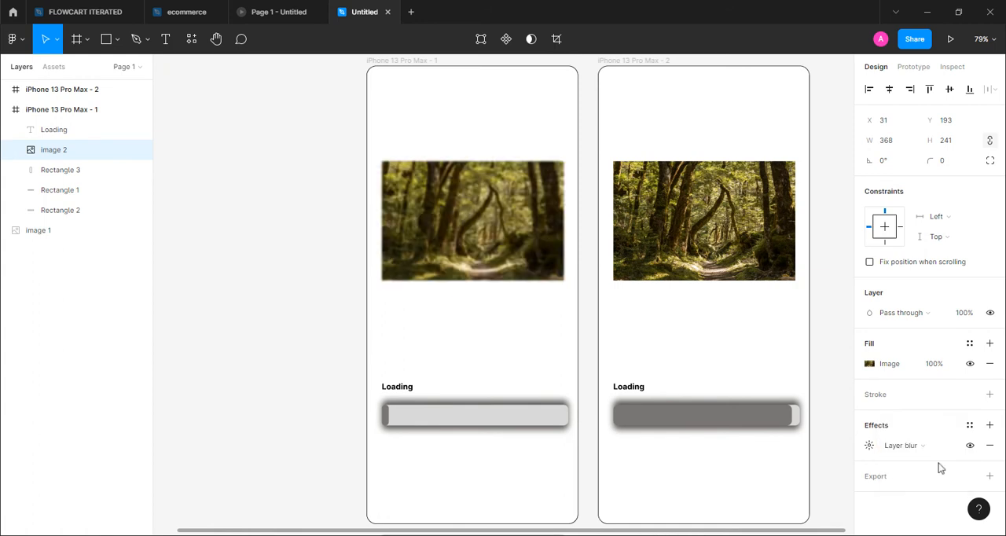
{"action": "left_click", "coordinate": [869, 447]}
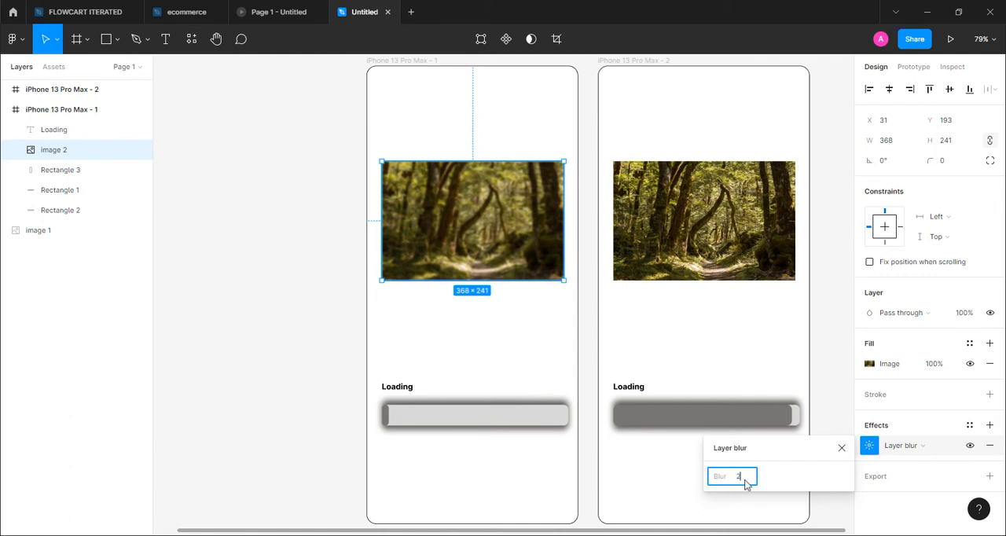
{"action": "left_click", "coordinate": [841, 511]}
Add a Layer blur effect to the forest image in the second frame and set its blur to 6
{"action": "left_click", "coordinate": [692, 228]}
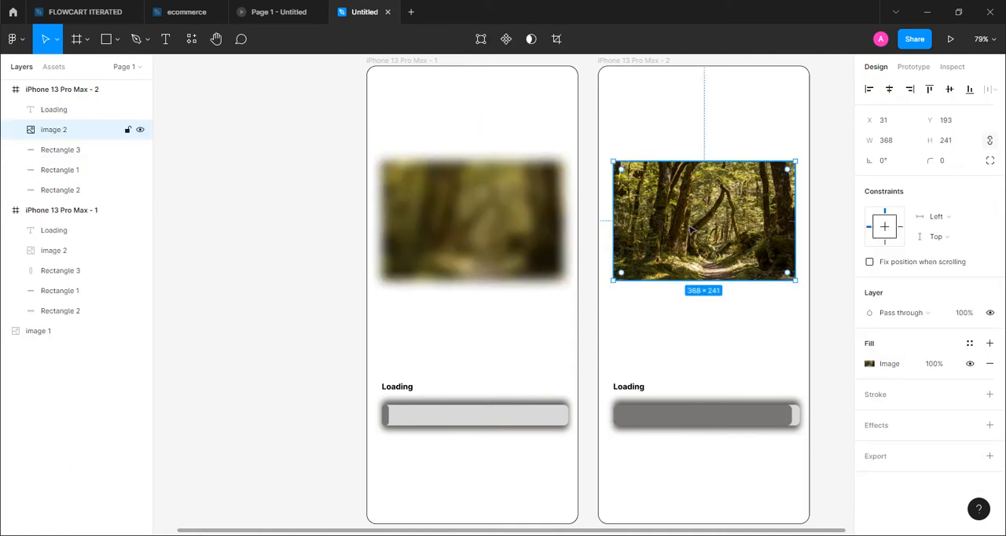
{"action": "left_click", "coordinate": [989, 425]}
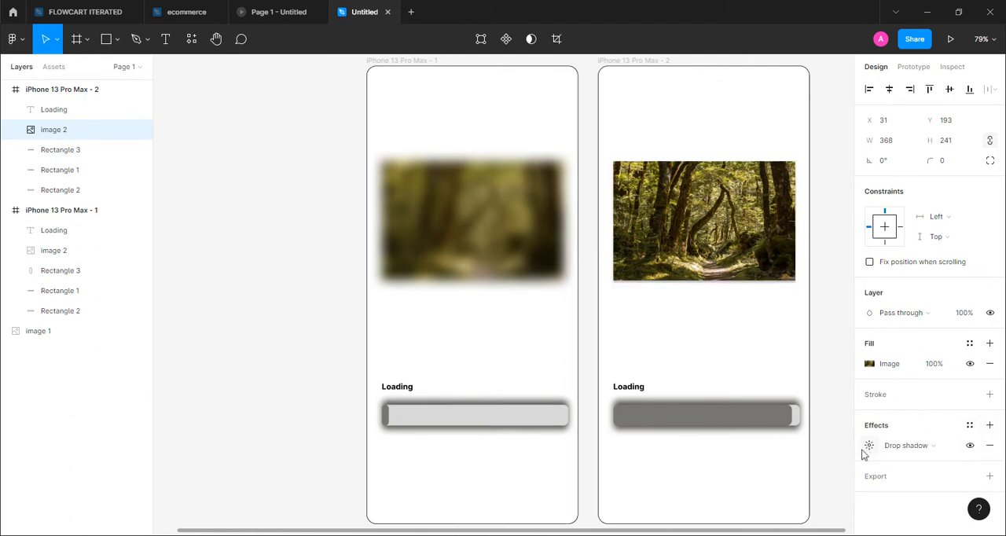
{"action": "left_click", "coordinate": [952, 446]}
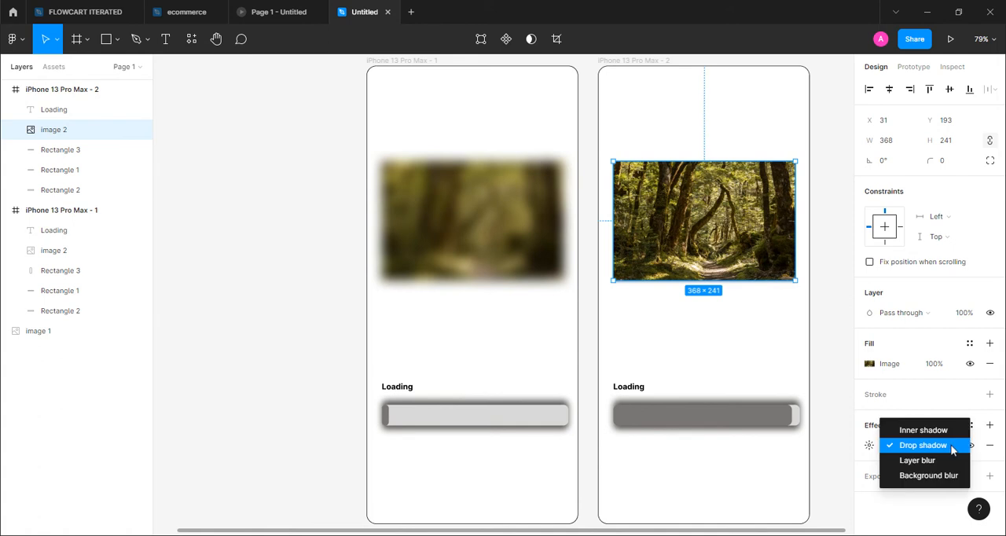
{"action": "left_click", "coordinate": [924, 461]}
{"action": "left_click", "coordinate": [870, 446]}
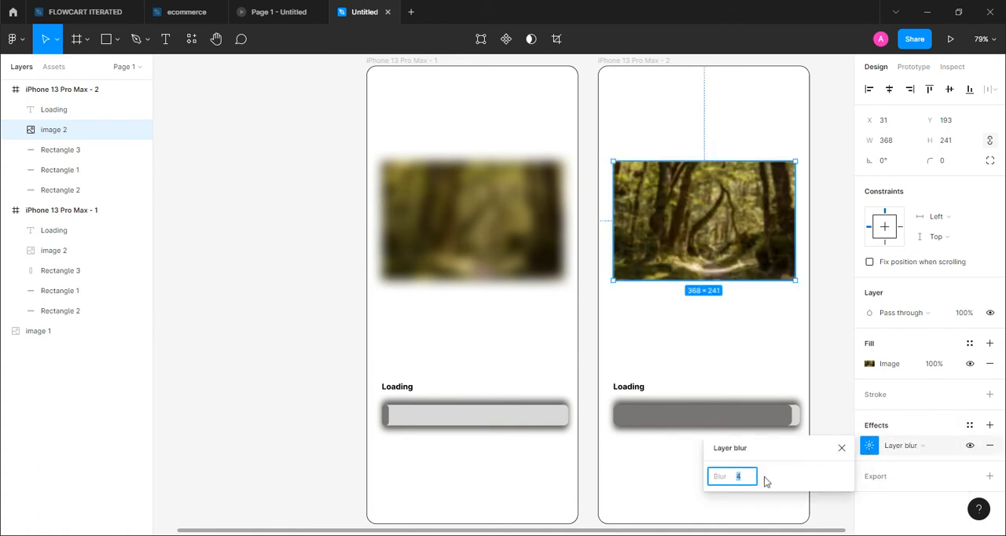
{"action": "left_click", "coordinate": [827, 512]}
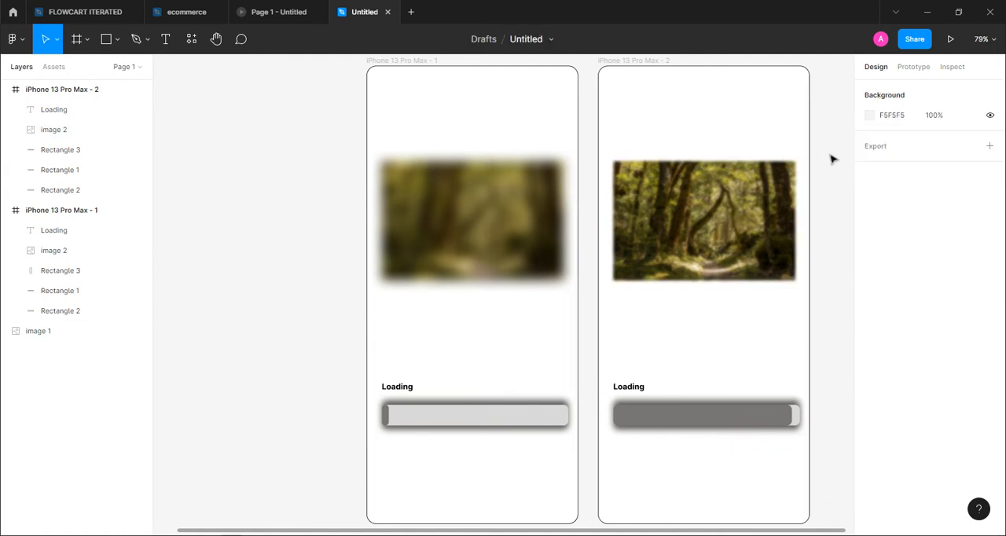
Change the first frame's label to "Loading...."
{"action": "left_click", "coordinate": [411, 389]}
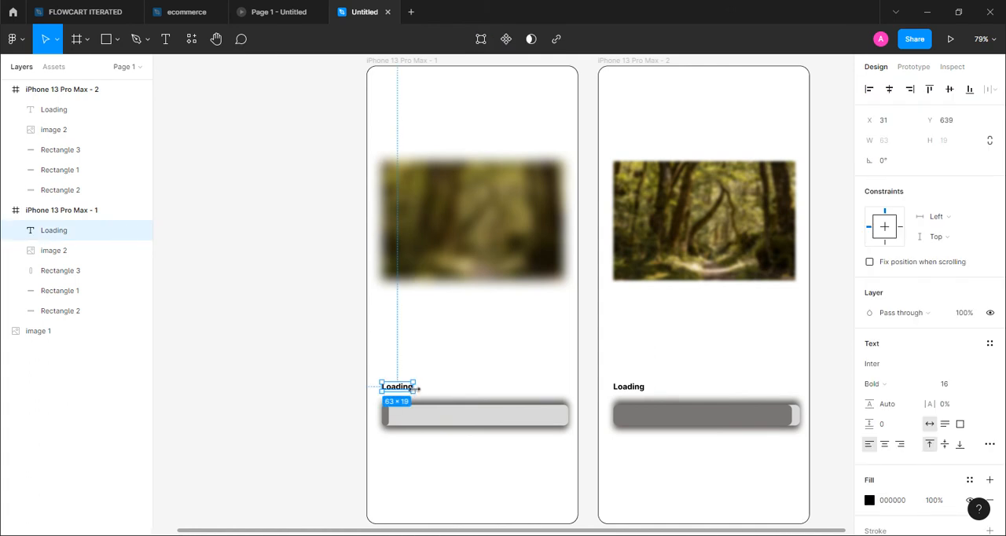
{"action": "double_click", "coordinate": [415, 388]}
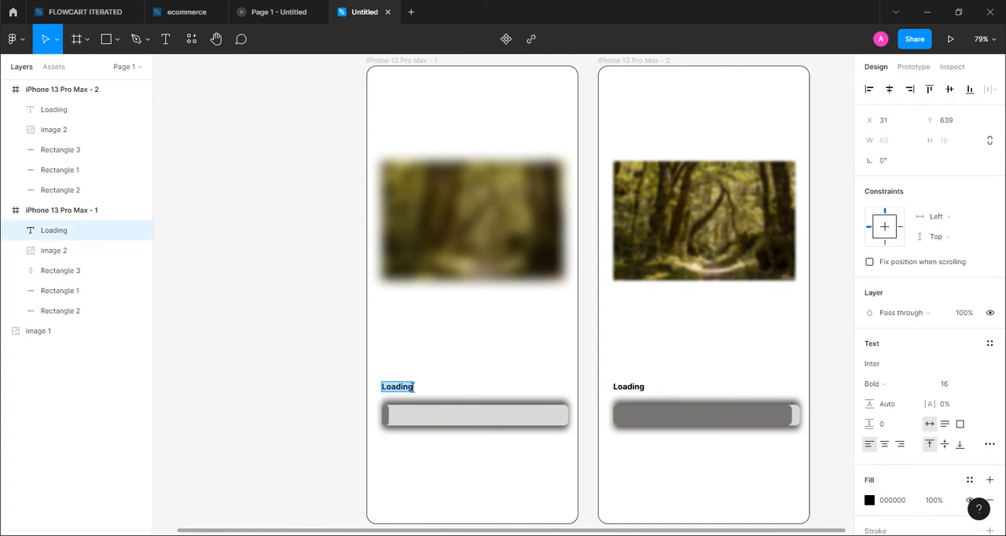
{"action": "left_click", "coordinate": [412, 387]}
Extend the second frame's "Loading" label with a long row of dots, about 144 wide in total
{"action": "left_click", "coordinate": [632, 388]}
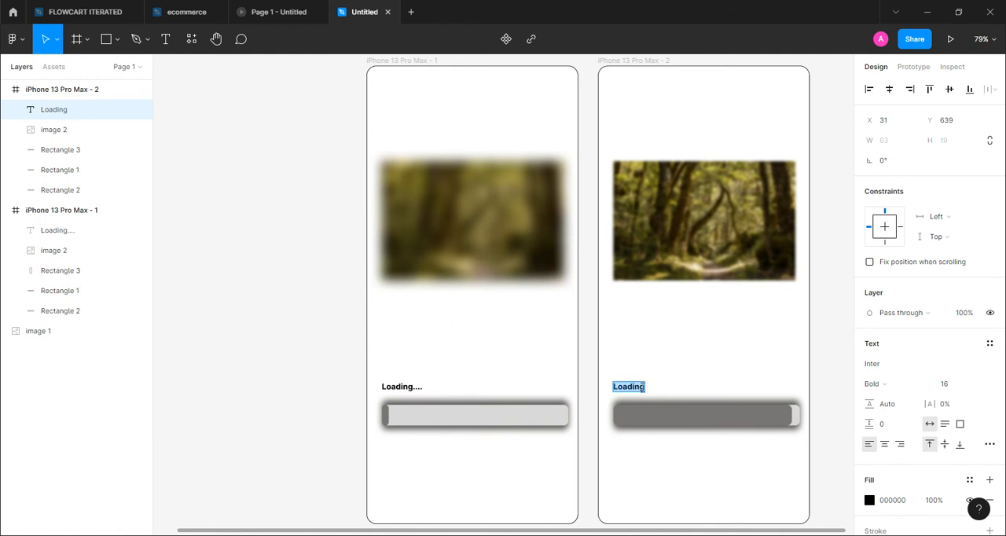
{"action": "left_click", "coordinate": [646, 387]}
{"action": "type", "text": ".................."}
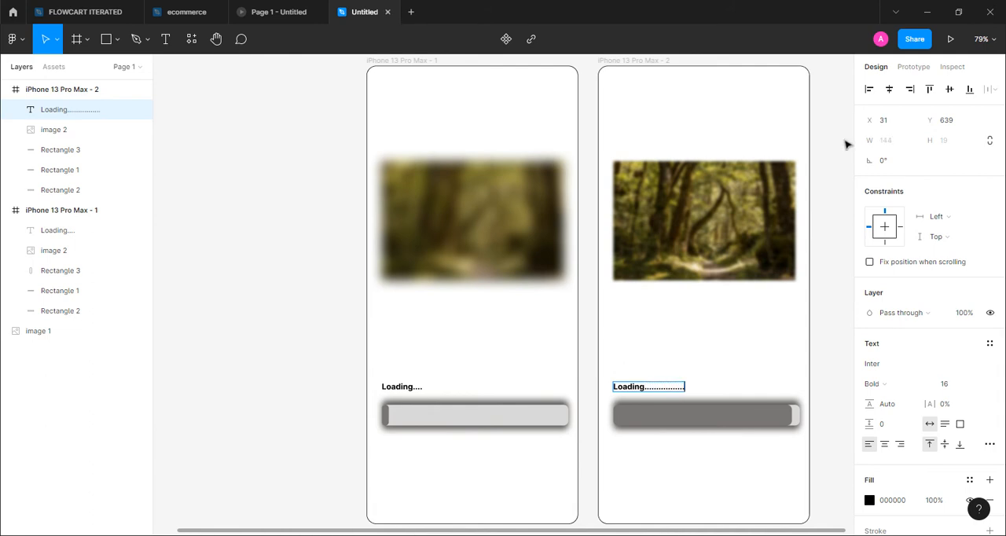
Link the first phone frame to the second with a prototype connection and set its animation to Smart animate
{"action": "left_click", "coordinate": [914, 68]}
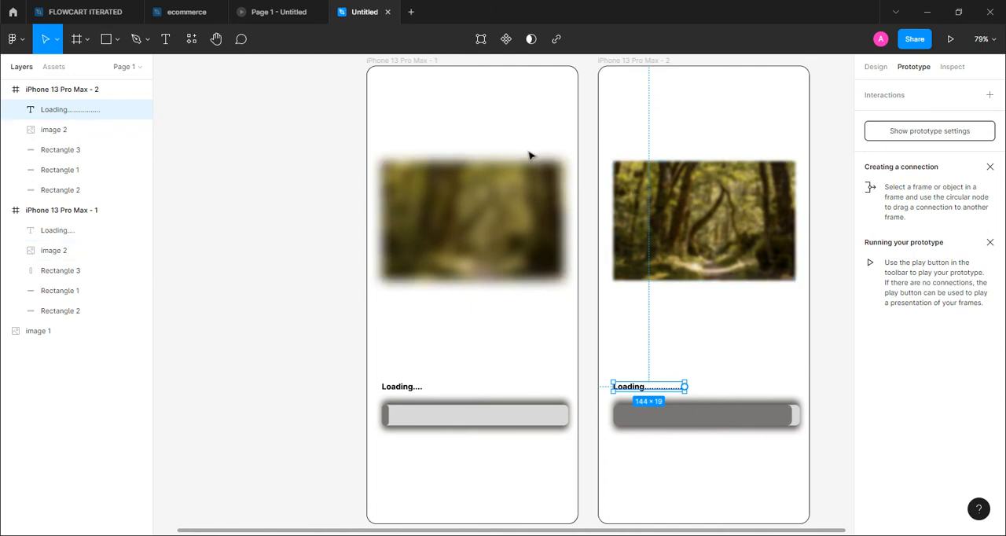
{"action": "left_click", "coordinate": [589, 126]}
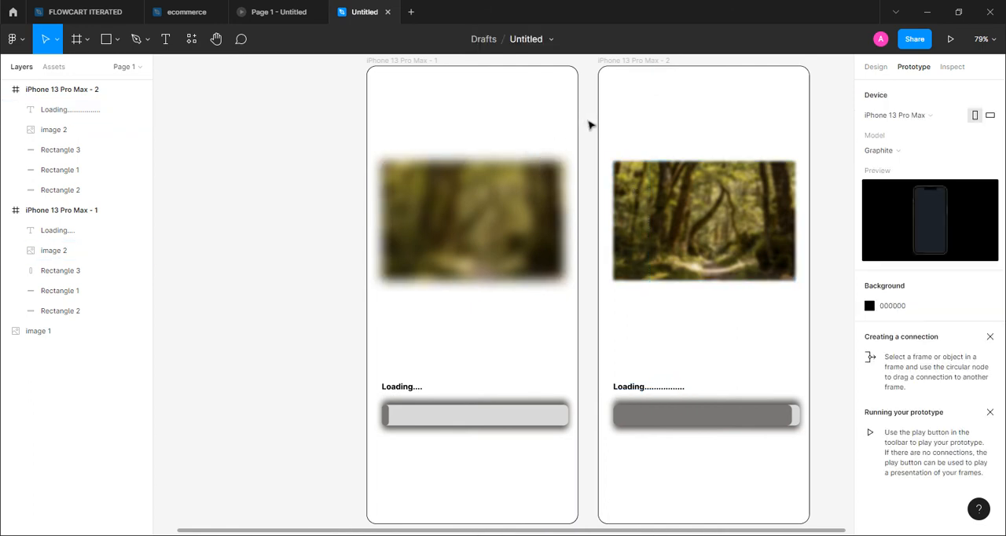
{"action": "left_click", "coordinate": [418, 62]}
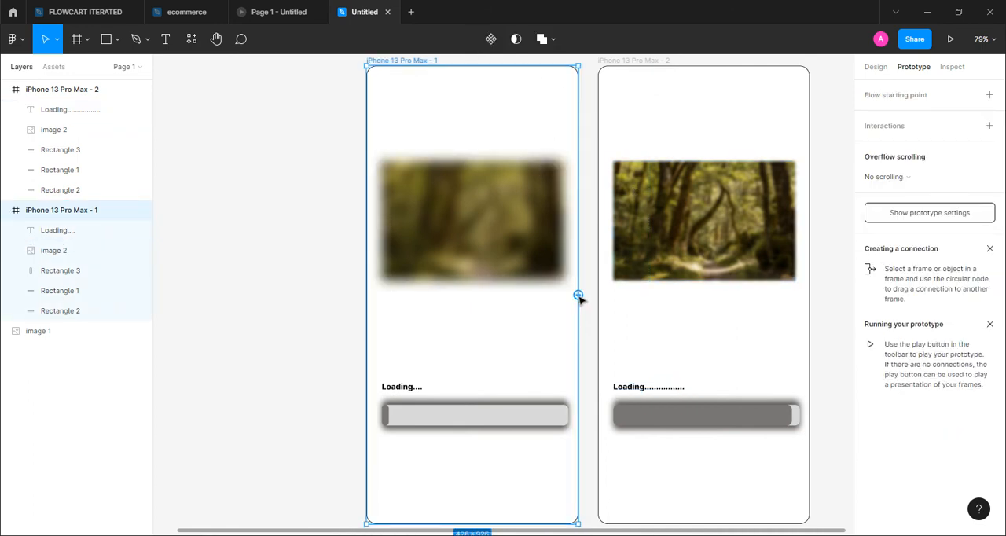
{"action": "left_click_drag", "start_coordinate": [580, 296], "coordinate": [611, 299]}
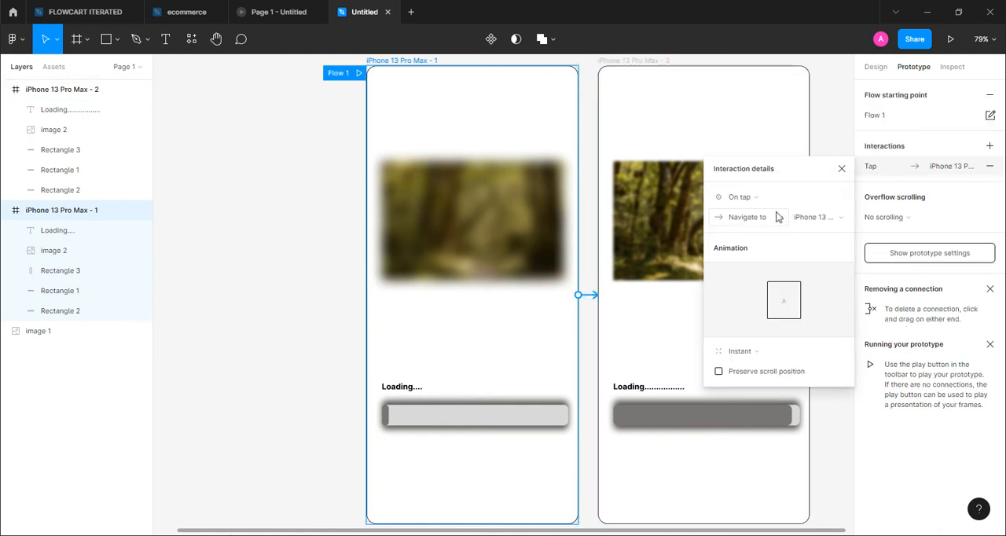
{"action": "left_click", "coordinate": [837, 356]}
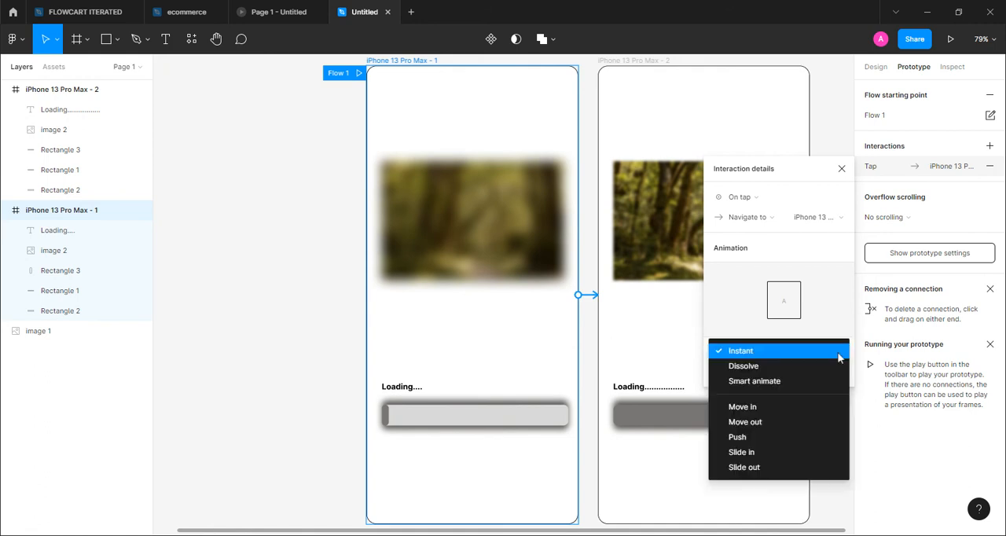
{"action": "left_click", "coordinate": [801, 386]}
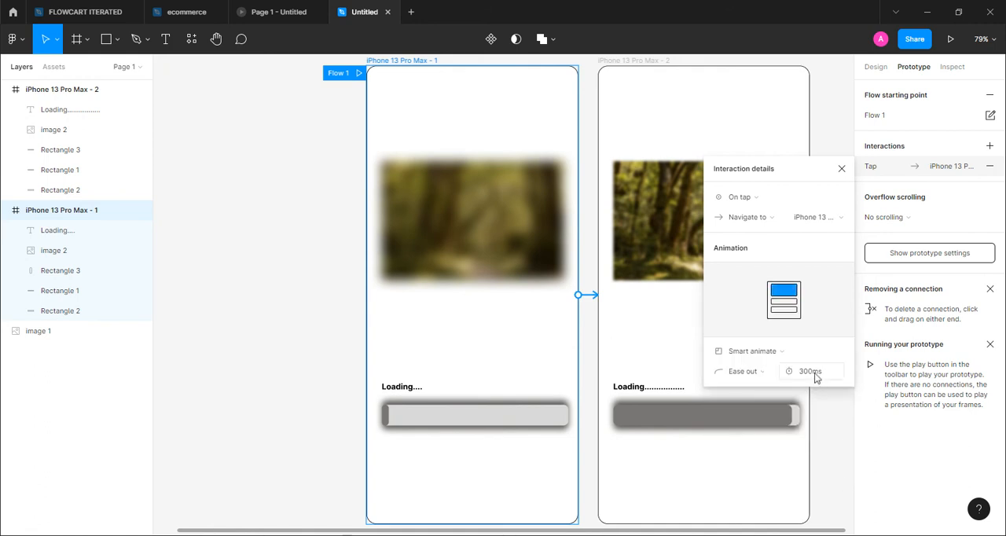
Set the Smart animate duration of the connection from the first phone frame to the second to 10000 ms
{"action": "left_click", "coordinate": [815, 377]}
{"action": "type", "text": "1"}
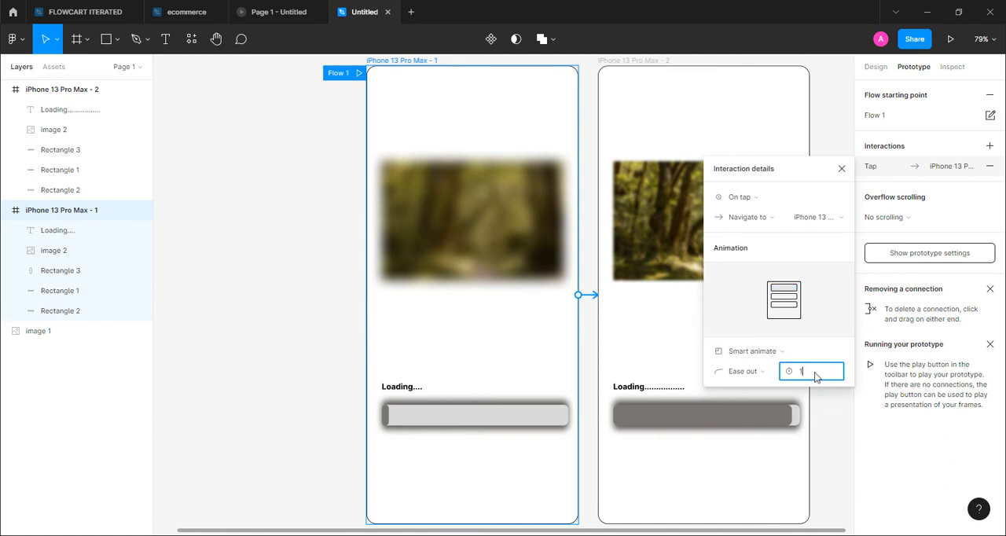
{"action": "type", "text": "0000"}
{"action": "left_click", "coordinate": [838, 442]}
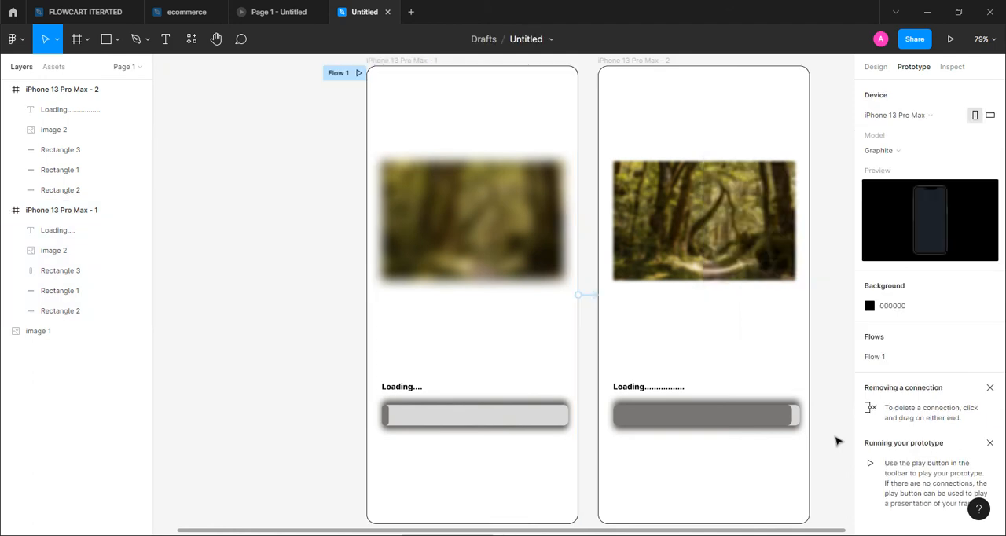
Link the second phone frame back to the first with an on-tap Smart animate prototype connection
{"action": "left_click", "coordinate": [628, 61]}
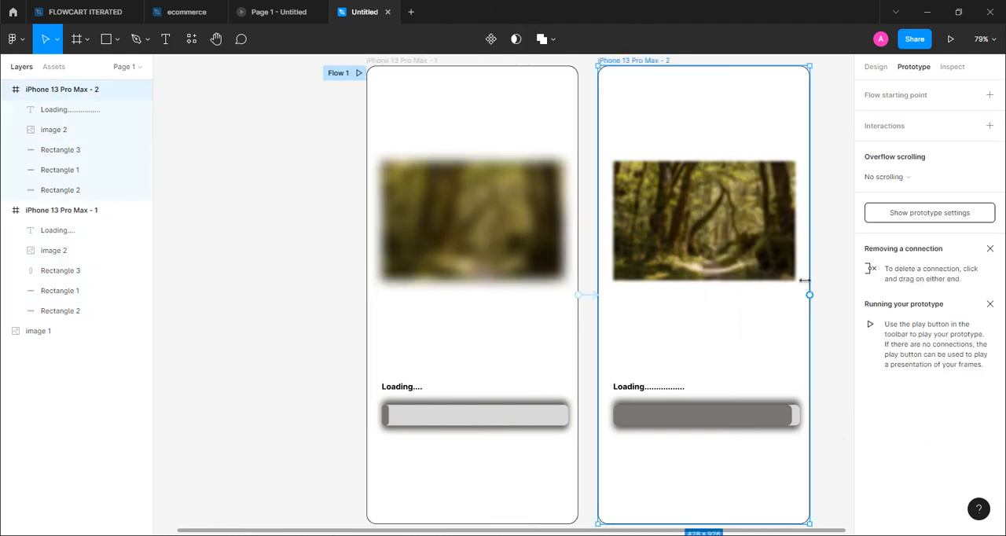
{"action": "left_click_drag", "start_coordinate": [809, 296], "coordinate": [577, 321]}
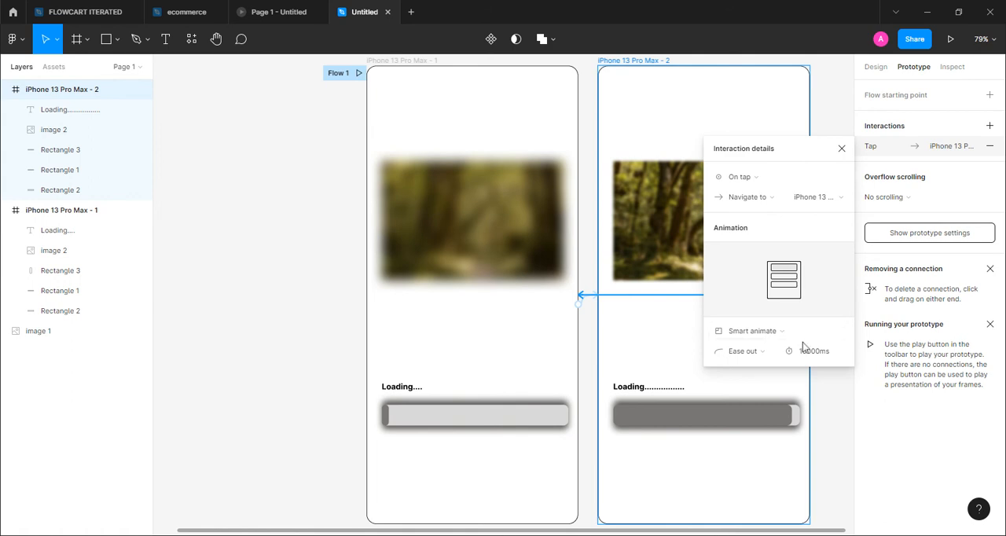
{"action": "left_click", "coordinate": [835, 430]}
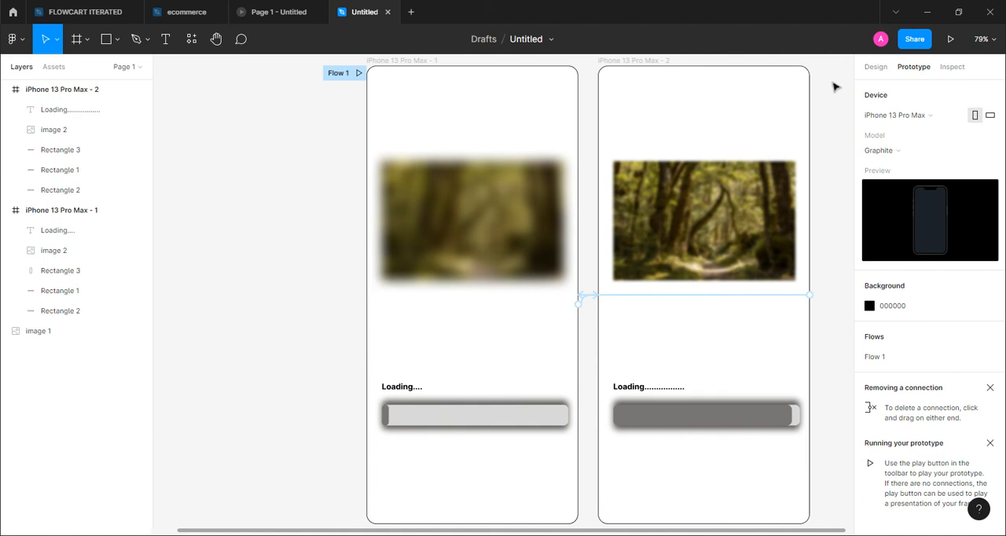
Present the prototype to preview the loading animation and return to the design file
{"action": "left_click", "coordinate": [952, 39]}
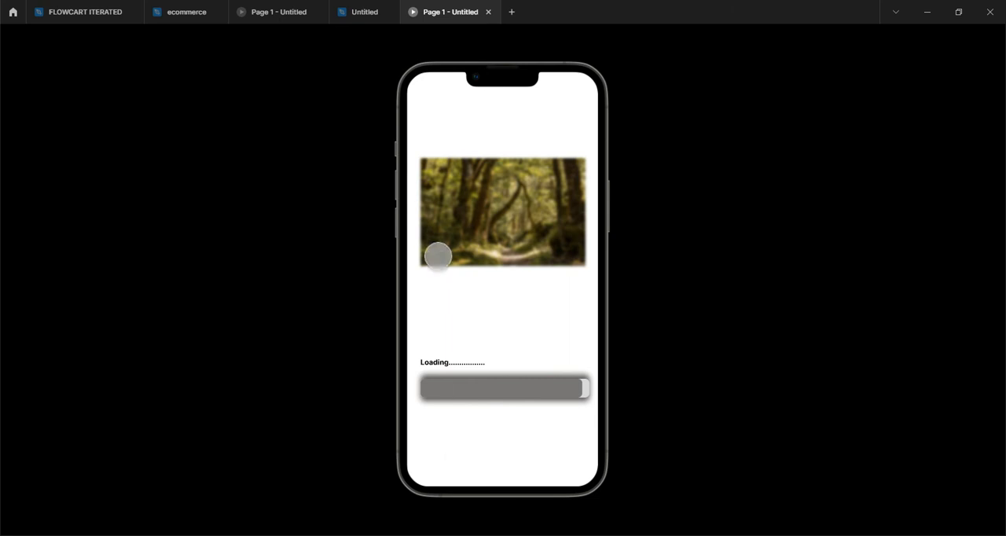
{"action": "left_click", "coordinate": [364, 14]}
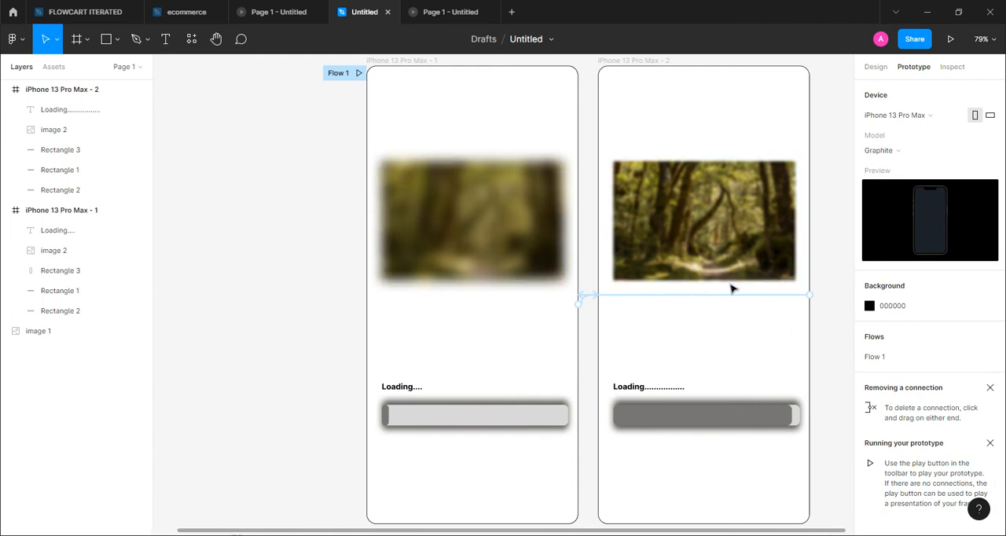
Set the animation duration of the connection from the first phone frame to the second to 13000 ms
{"action": "left_click", "coordinate": [583, 302]}
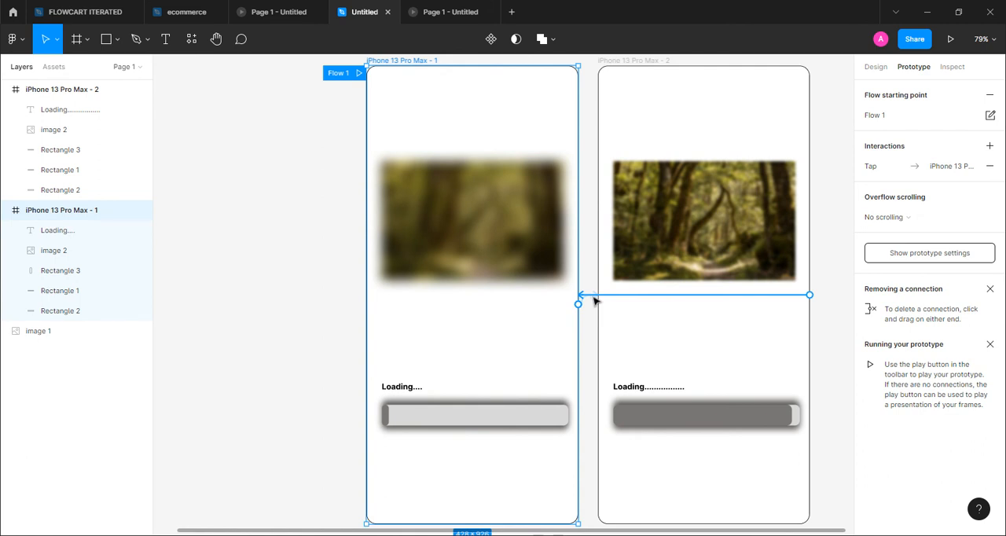
{"action": "left_click_drag", "start_coordinate": [594, 300], "coordinate": [598, 303]}
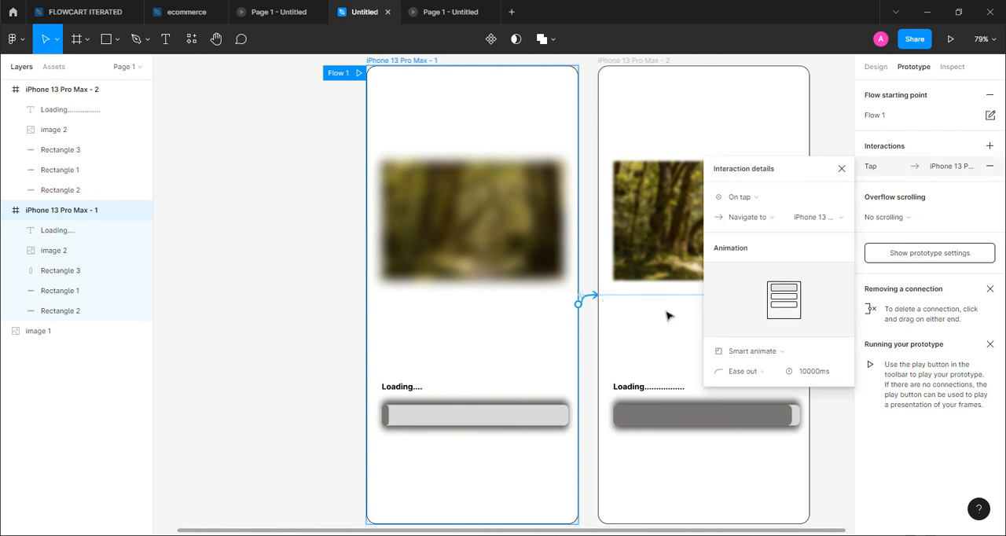
{"action": "left_click", "coordinate": [817, 374]}
{"action": "type", "text": "13000"}
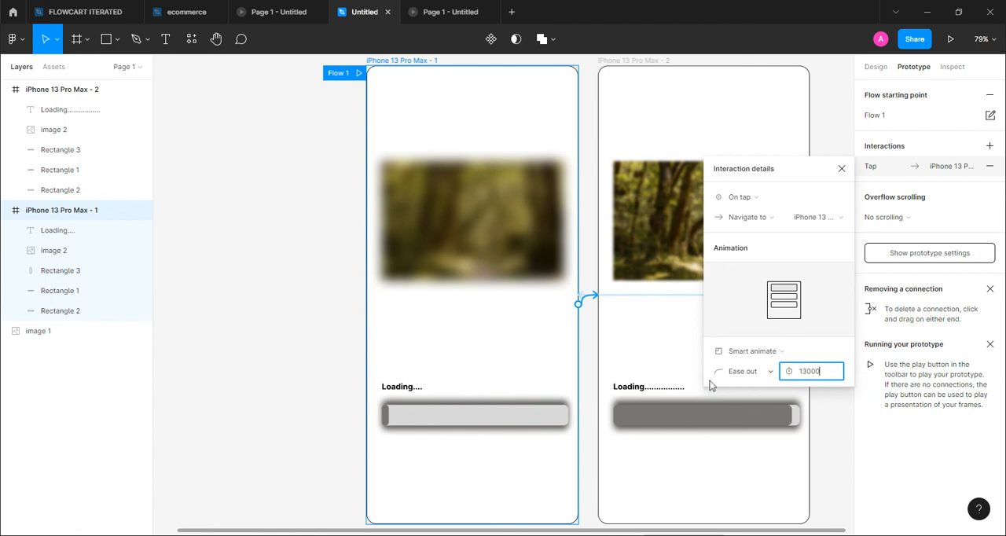
{"action": "left_click", "coordinate": [665, 338]}
{"action": "left_click_drag", "start_coordinate": [665, 338], "coordinate": [771, 328]}
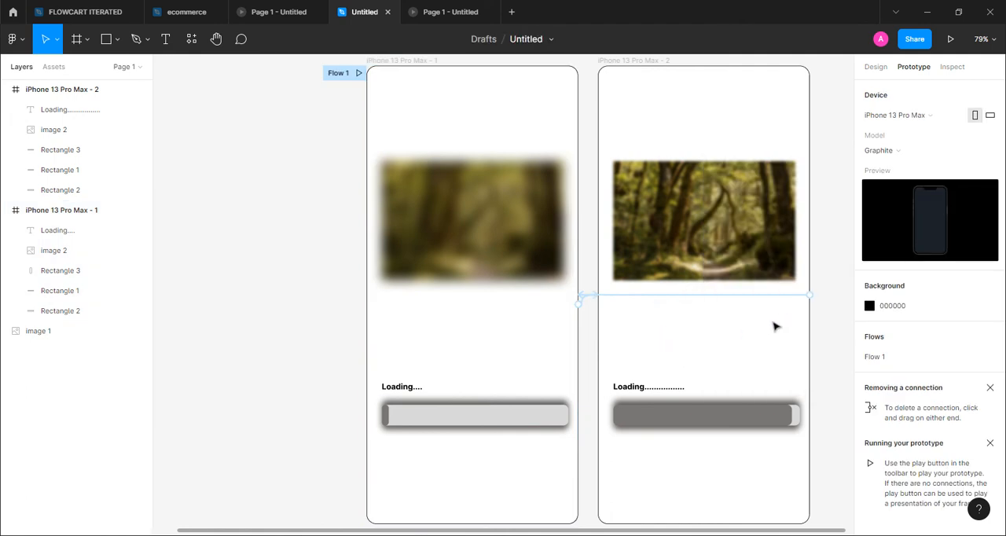
Open the animation duration of the connection leading from the second phone frame back to the first
{"action": "left_click", "coordinate": [757, 296]}
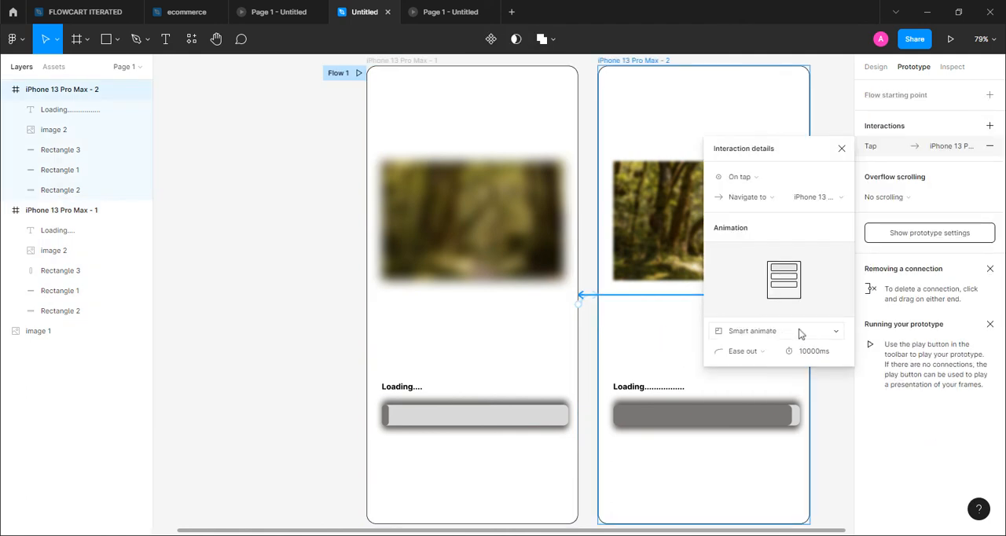
{"action": "left_click", "coordinate": [814, 353]}
{"action": "left_click", "coordinate": [836, 393]}
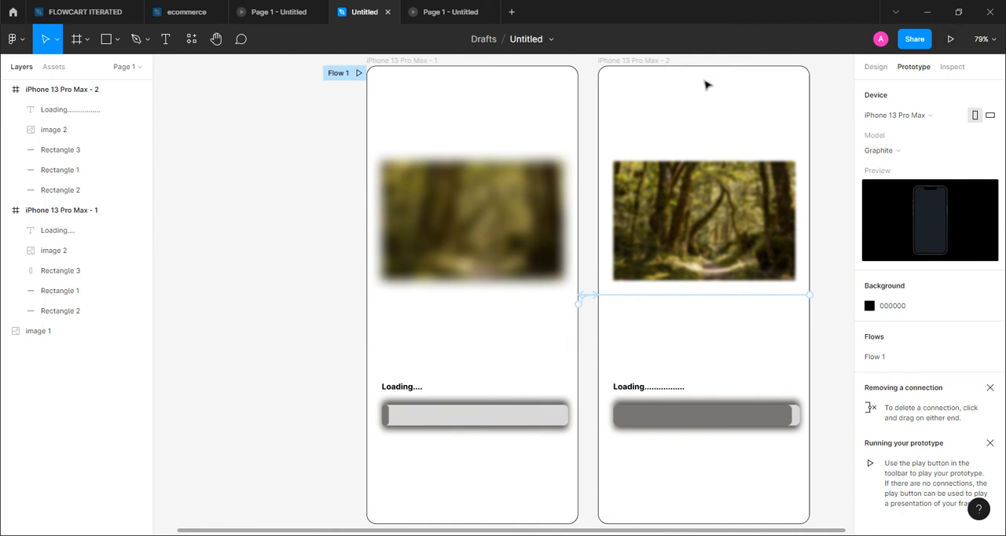
Play the prototype from the Flow 1 starting frame
{"action": "left_click", "coordinate": [358, 73]}
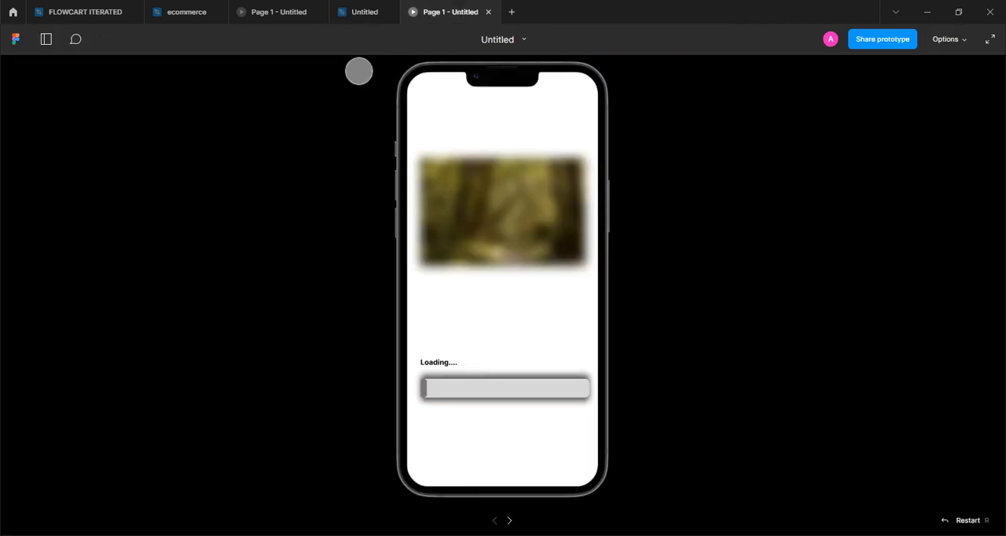